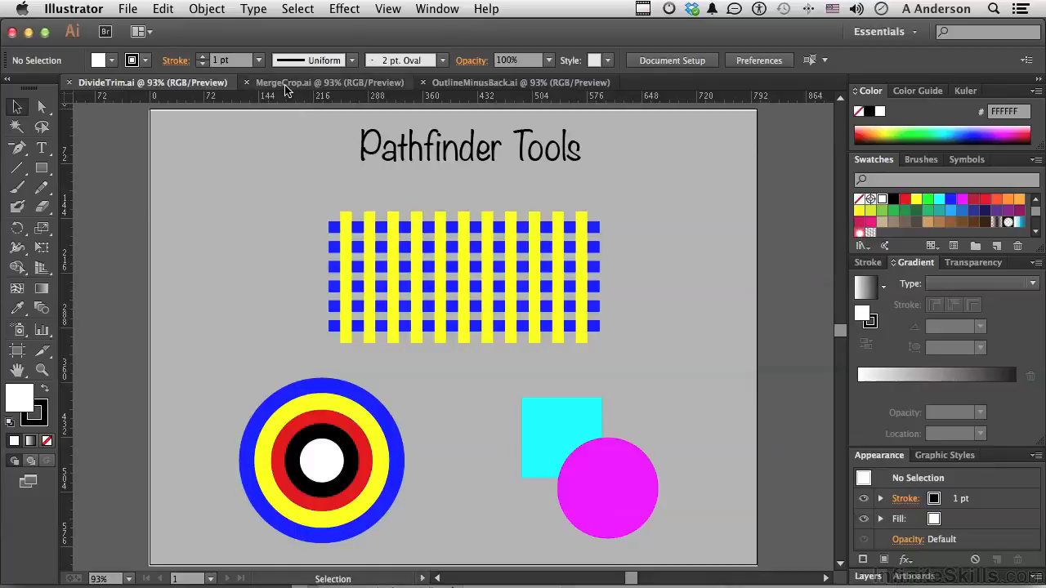
# Look at the OutlineMinusBack.ai document, return to DivideTrim.ai, and show the Pathfinder panel beside the page title.
pyautogui.click(456, 85)
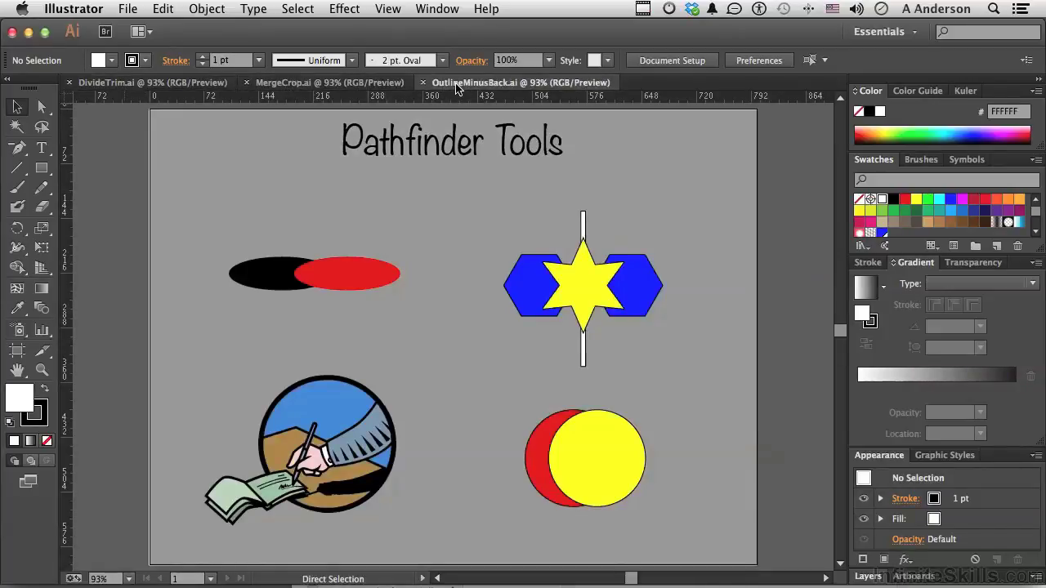
pyautogui.click(105, 86)
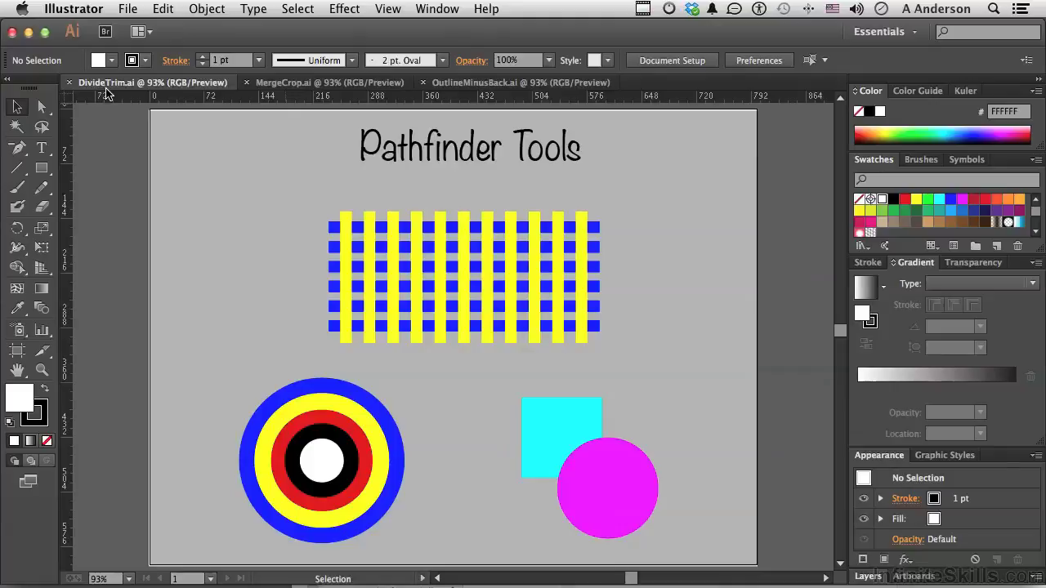
pyautogui.click(436, 9)
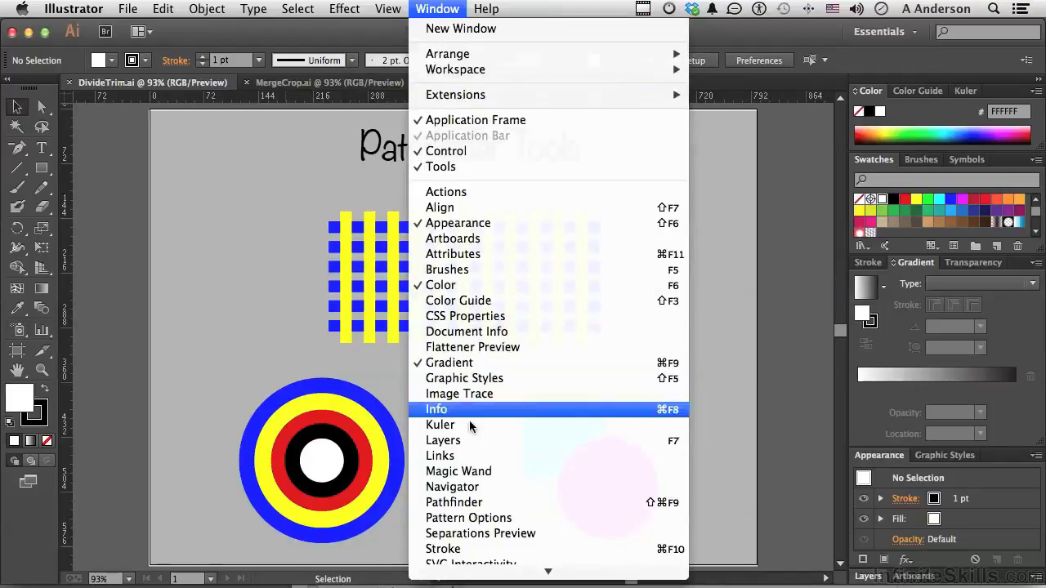
pyautogui.click(457, 505)
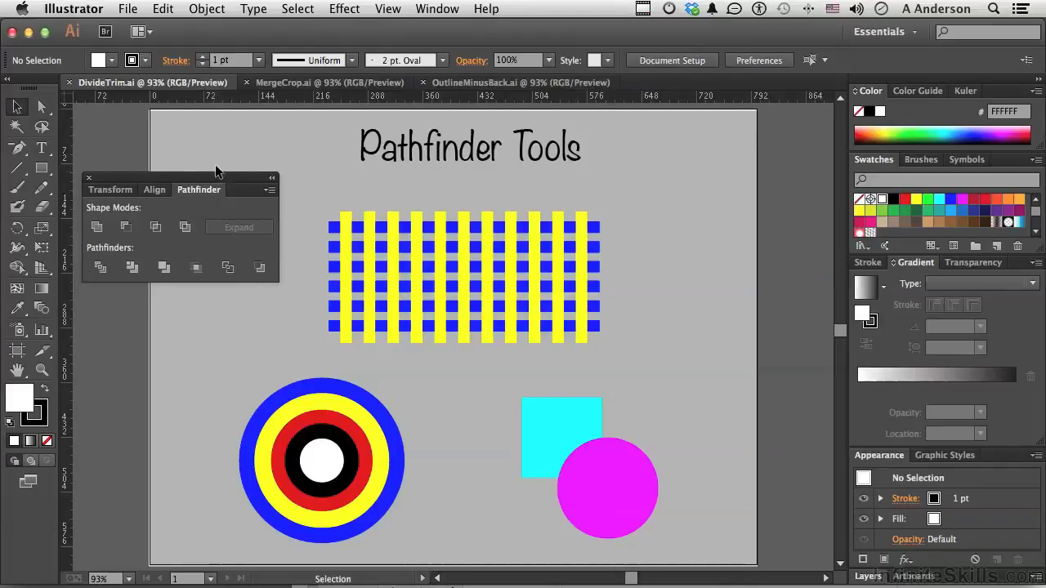
pyautogui.moveTo(218, 180); pyautogui.dragTo(218, 125)
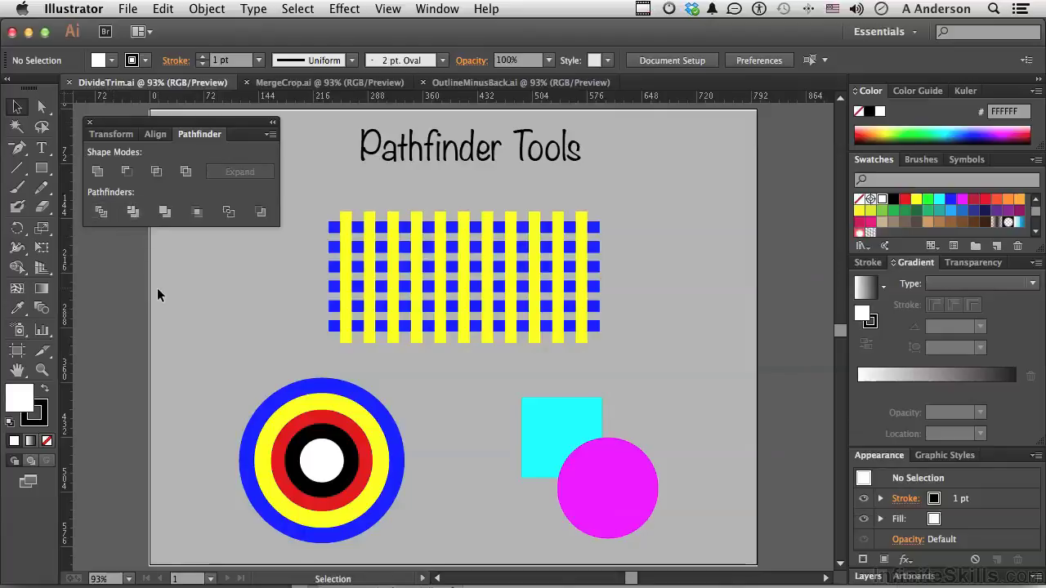
# Try moving the third yellow strip and the top blue strip out of the striped grid, and undo both moves.
pyautogui.click(41, 370)
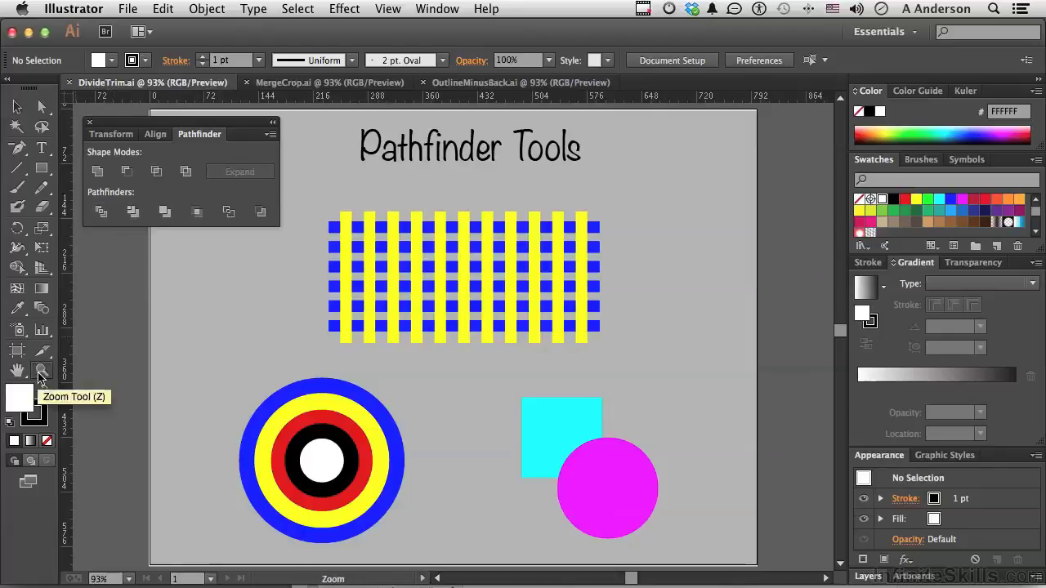
pyautogui.click(482, 285)
pyautogui.click(436, 335)
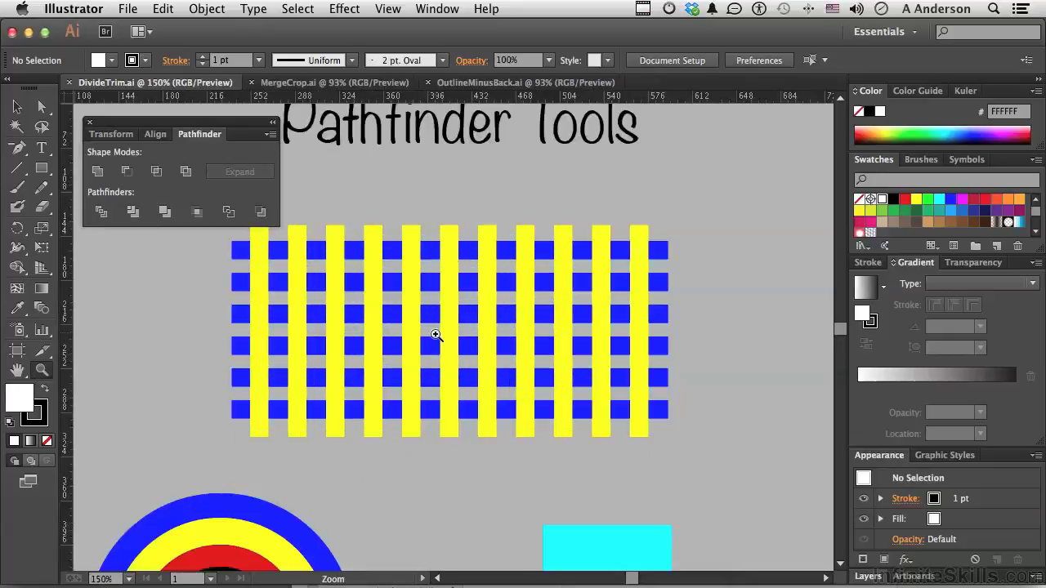
pyautogui.hscroll(-5, 436, 334)
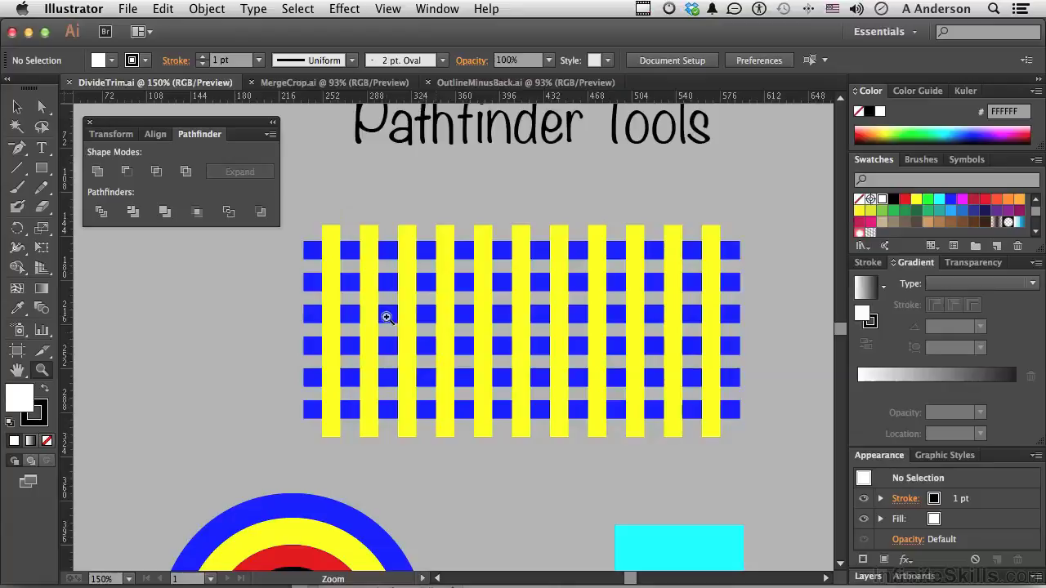
pyautogui.click(16, 109)
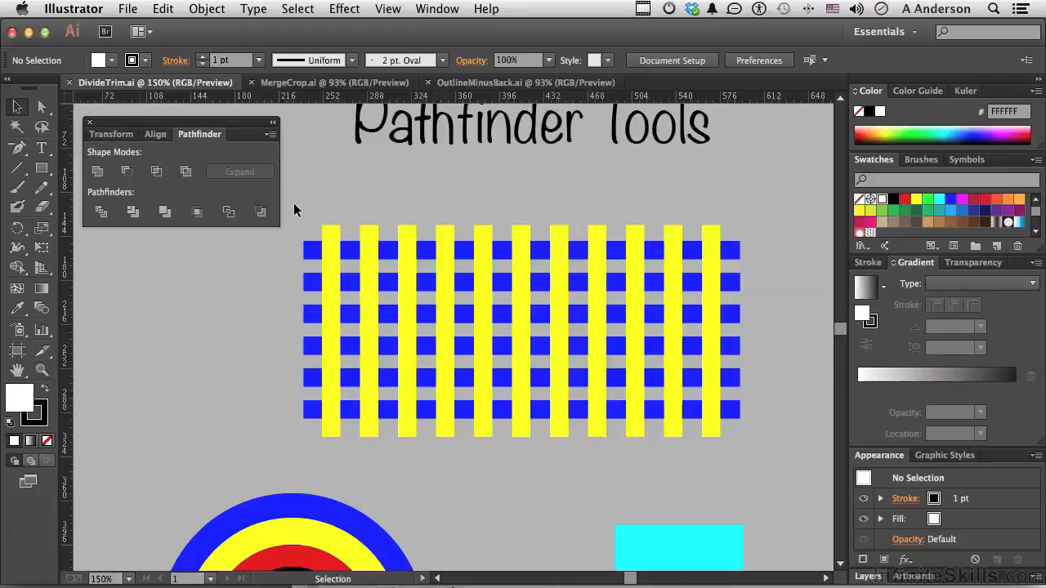
pyautogui.click(402, 252)
pyautogui.moveTo(402, 252); pyautogui.dragTo(353, 198)
pyautogui.moveTo(415, 251); pyautogui.dragTo(481, 210)
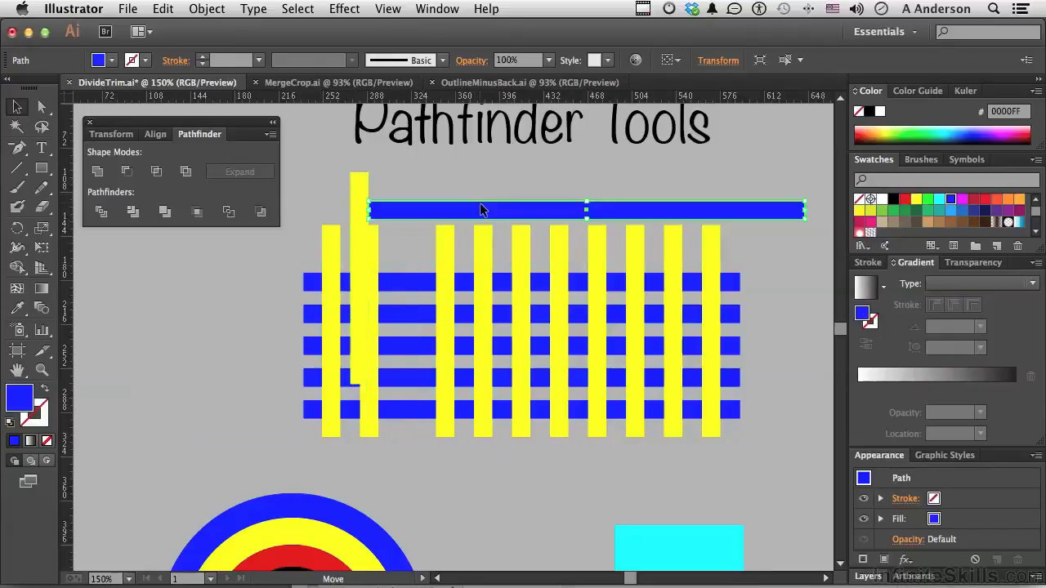
pyautogui.press('super+z')
pyautogui.press('super+z')
pyautogui.press('super+z')
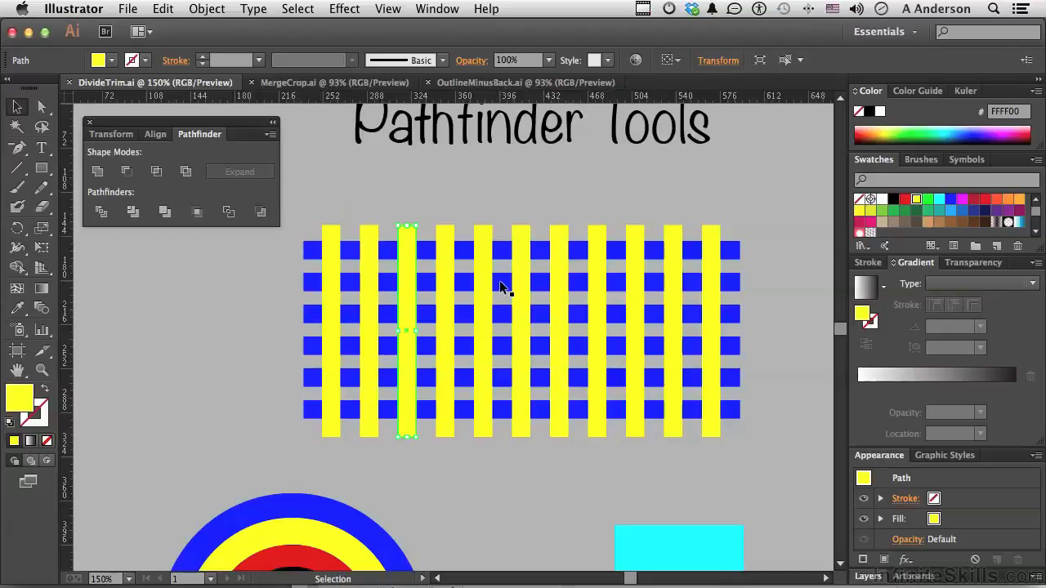
# Split all the yellow and blue strips of the grid at their overlaps with the Divide pathfinder, leaving nothing selected.
pyautogui.moveTo(300, 211); pyautogui.dragTo(770, 454)
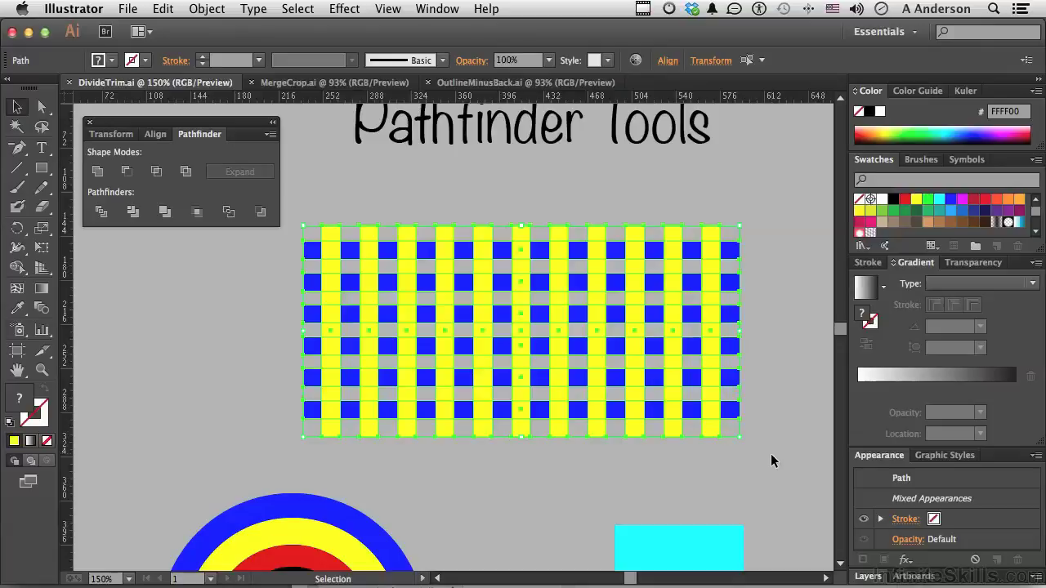
pyautogui.click(105, 216)
pyautogui.click(152, 295)
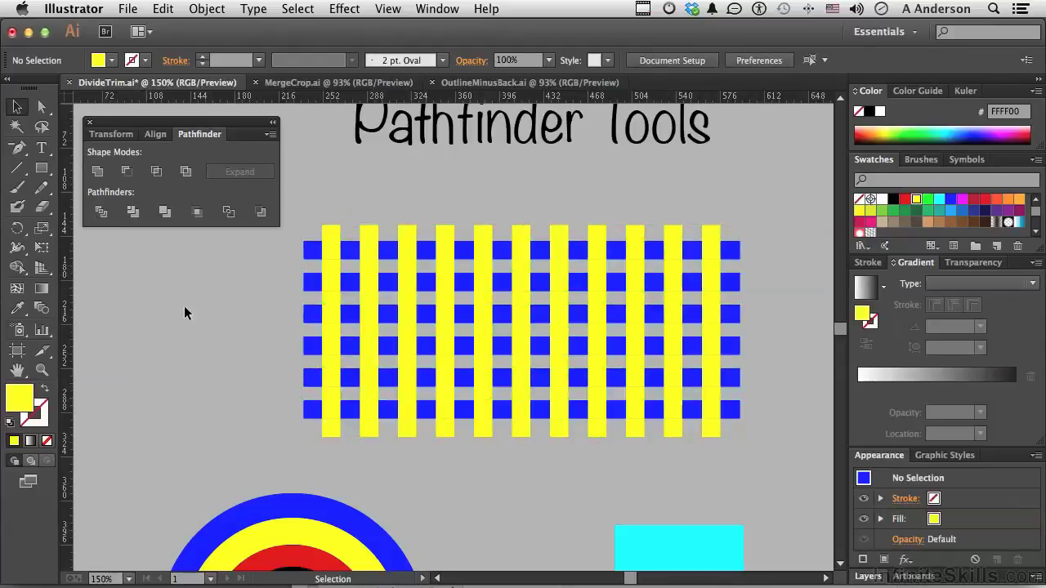
# Try pulling two individual yellow pieces out of the divided grid with the Direct Selection tool, and undo both moves.
pyautogui.click(43, 108)
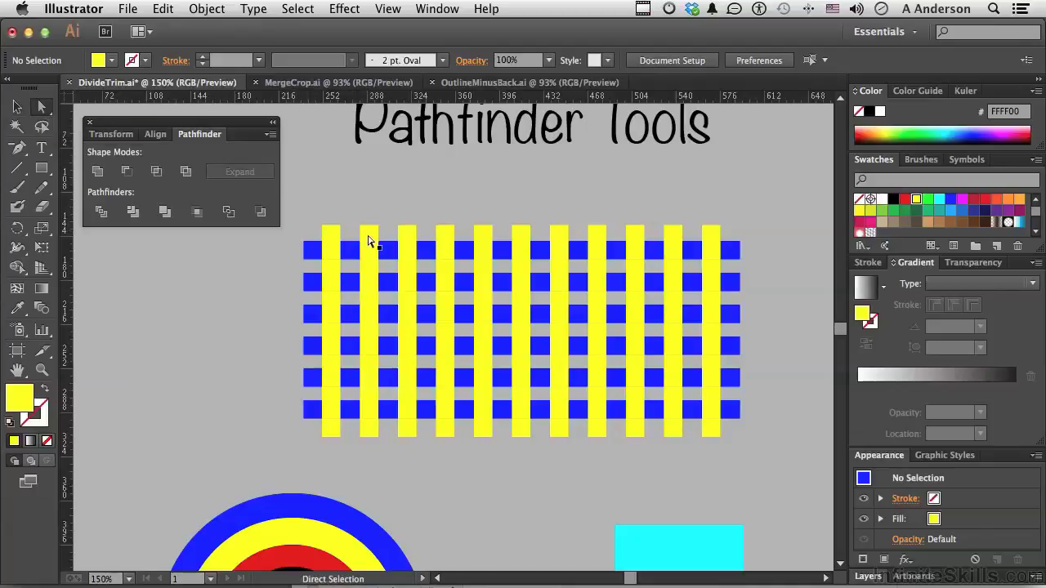
pyautogui.click(368, 239)
pyautogui.moveTo(369, 240); pyautogui.dragTo(377, 213)
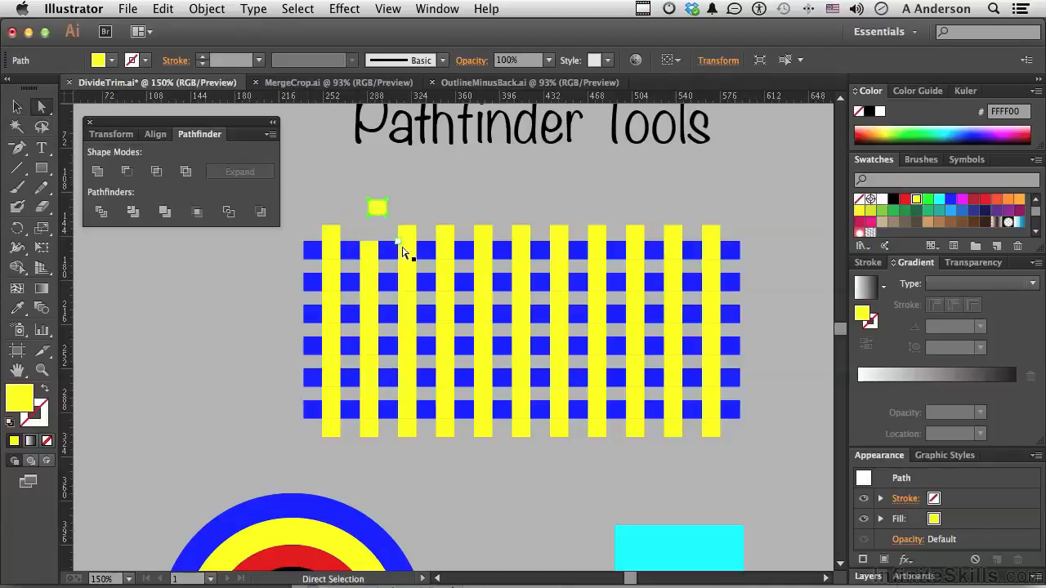
pyautogui.moveTo(447, 271); pyautogui.dragTo(467, 212)
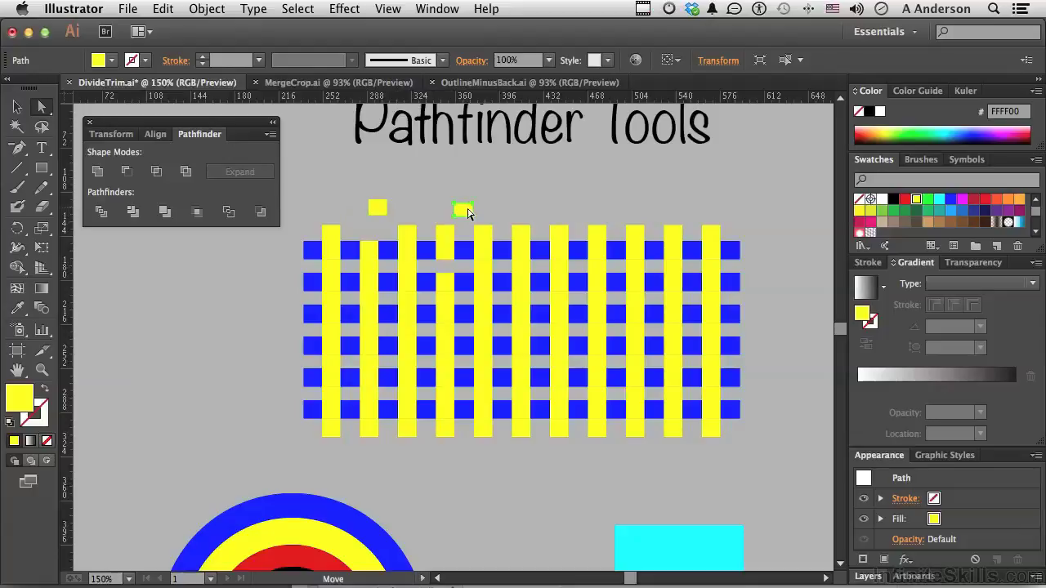
pyautogui.press('super+z')
pyautogui.press('super+z')
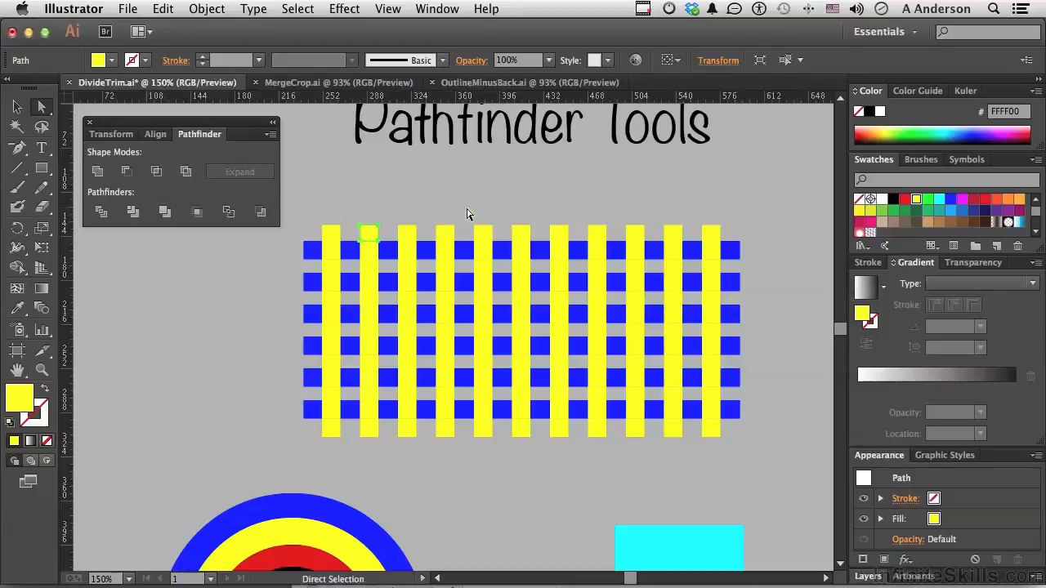
pyautogui.click(400, 192)
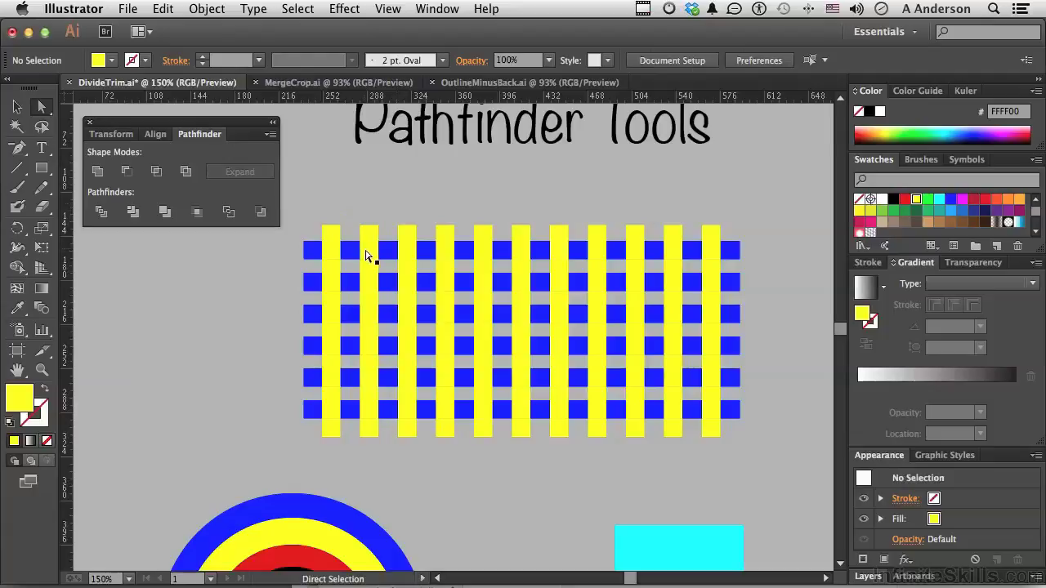
# Fill alternating yellow intersections in the grid's top three blue rows with RGB Blue, staggering the second row to create a weave.
pyautogui.click(366, 256)
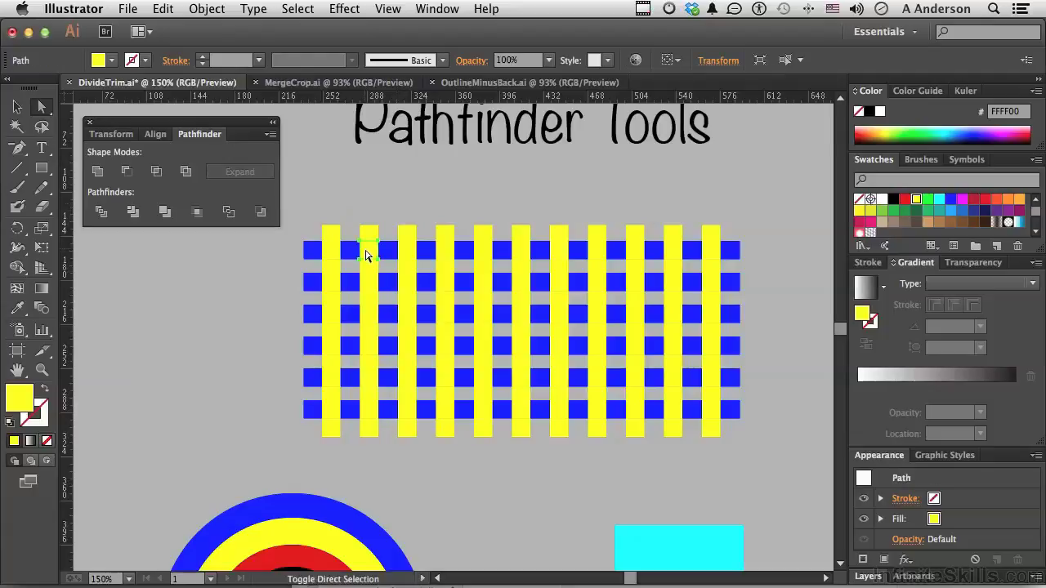
pyautogui.keyDown('shift'); pyautogui.click(442, 256); pyautogui.keyUp('shift')
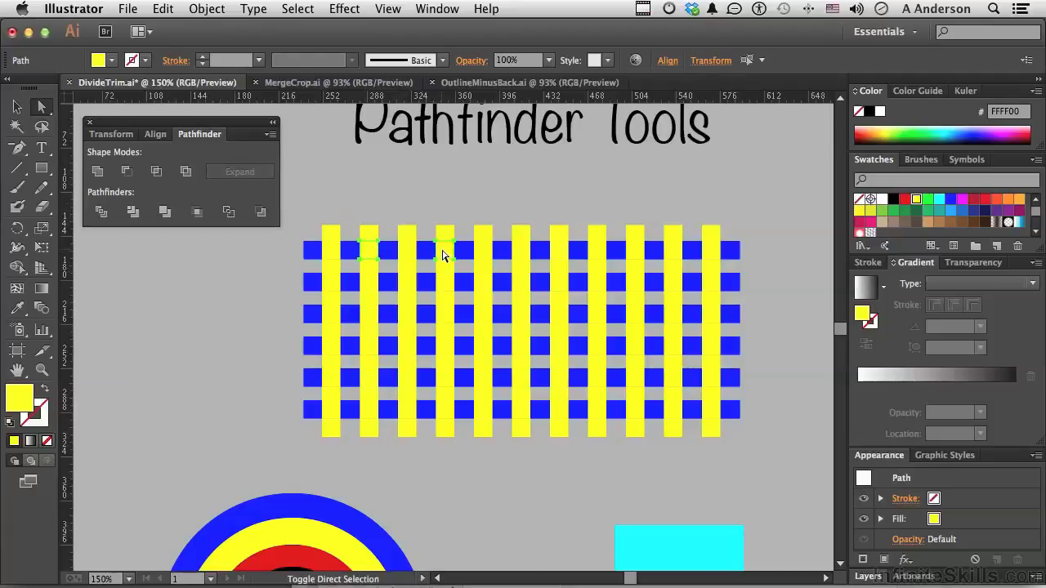
pyautogui.keyDown('shift'); pyautogui.click(523, 256); pyautogui.keyUp('shift')
pyautogui.keyDown('shift'); pyautogui.click(598, 254); pyautogui.keyUp('shift')
pyautogui.keyDown('shift'); pyautogui.click(670, 255); pyautogui.keyUp('shift')
pyautogui.keyDown('shift'); pyautogui.click(709, 284); pyautogui.keyUp('shift')
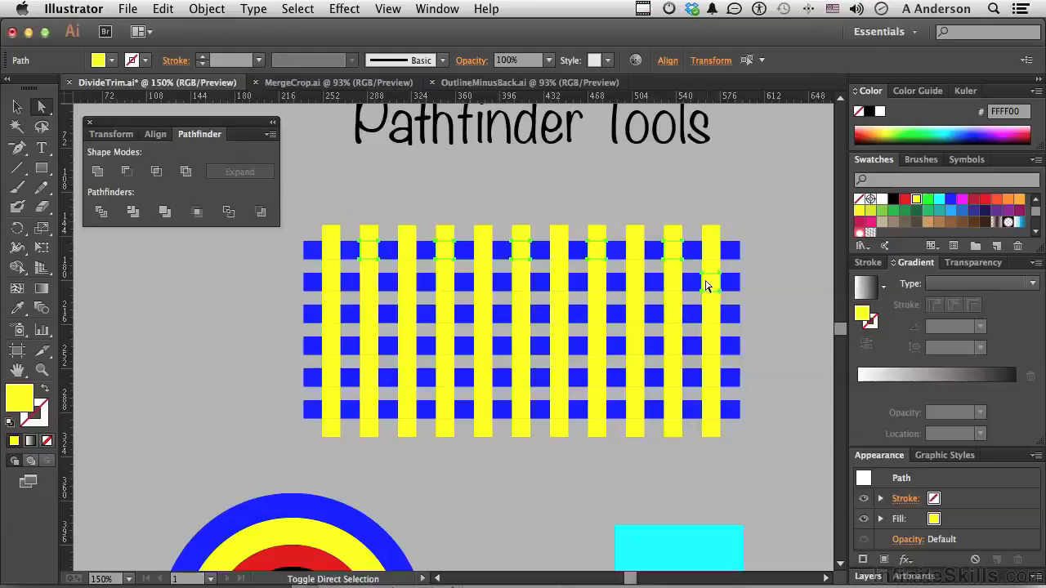
pyautogui.keyDown('shift'); pyautogui.click(631, 285); pyautogui.keyUp('shift')
pyautogui.keyDown('shift'); pyautogui.click(559, 285); pyautogui.keyUp('shift')
pyautogui.keyDown('shift'); pyautogui.click(484, 288); pyautogui.keyUp('shift')
pyautogui.keyDown('shift'); pyautogui.click(407, 287); pyautogui.keyUp('shift')
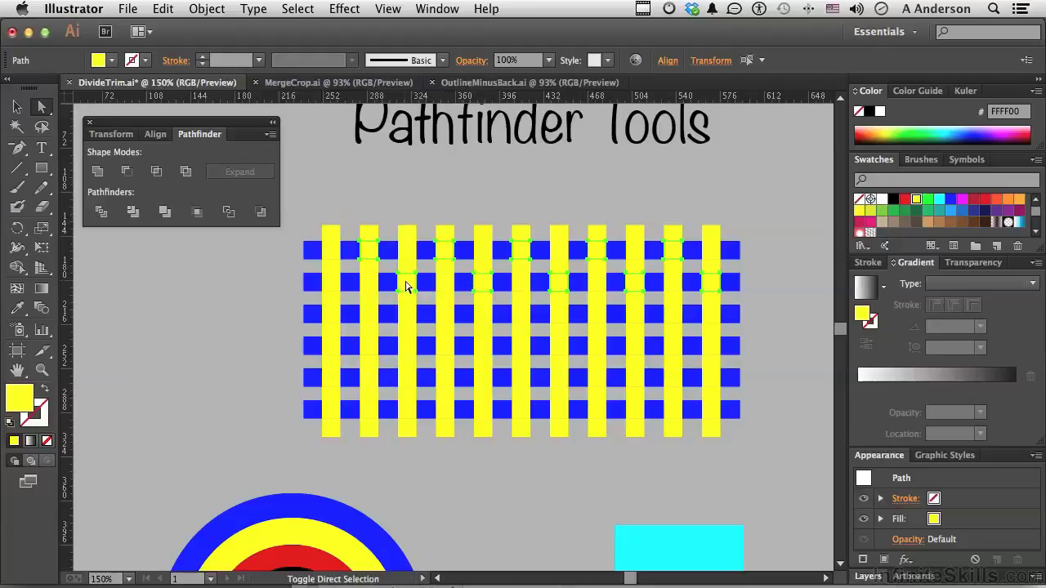
pyautogui.keyDown('shift'); pyautogui.click(331, 286); pyautogui.keyUp('shift')
pyautogui.keyDown('shift'); pyautogui.click(372, 318); pyautogui.keyUp('shift')
pyautogui.keyDown('shift'); pyautogui.click(446, 313); pyautogui.keyUp('shift')
pyautogui.keyDown('shift'); pyautogui.click(521, 316); pyautogui.keyUp('shift')
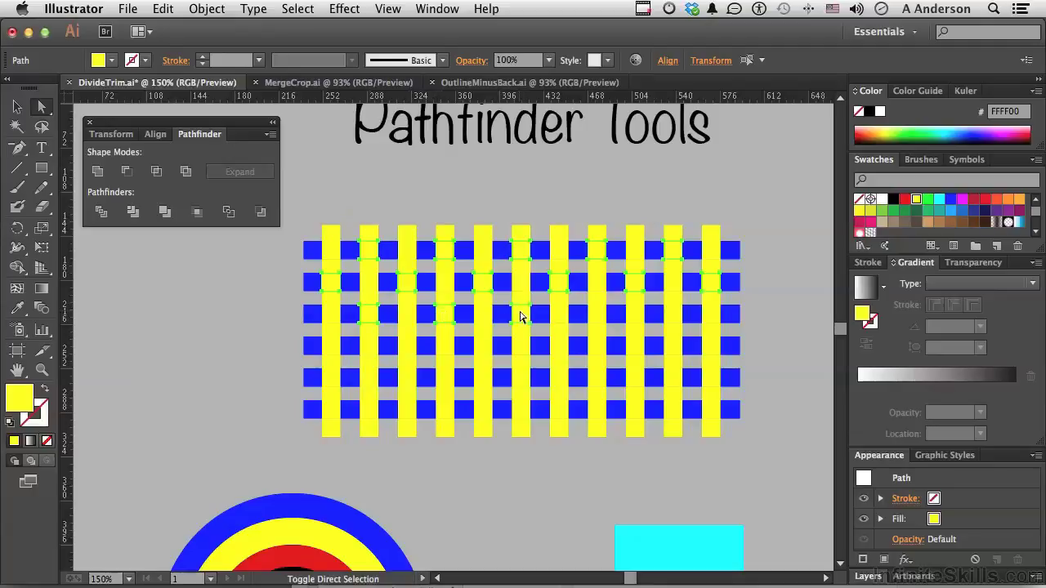
pyautogui.keyDown('shift'); pyautogui.click(602, 319); pyautogui.keyUp('shift')
pyautogui.keyDown('shift'); pyautogui.click(669, 318); pyautogui.keyUp('shift')
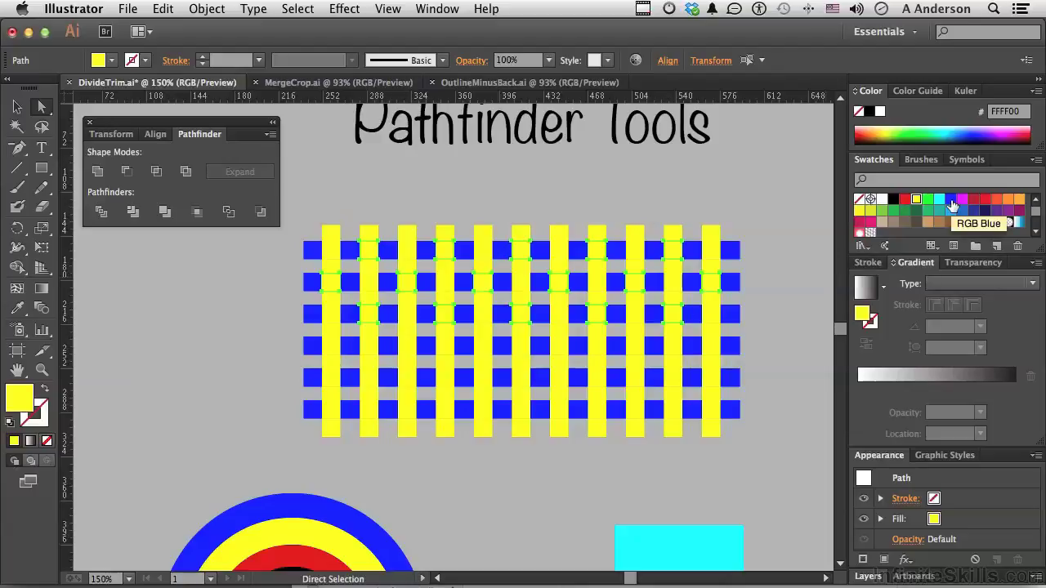
pyautogui.click(951, 206)
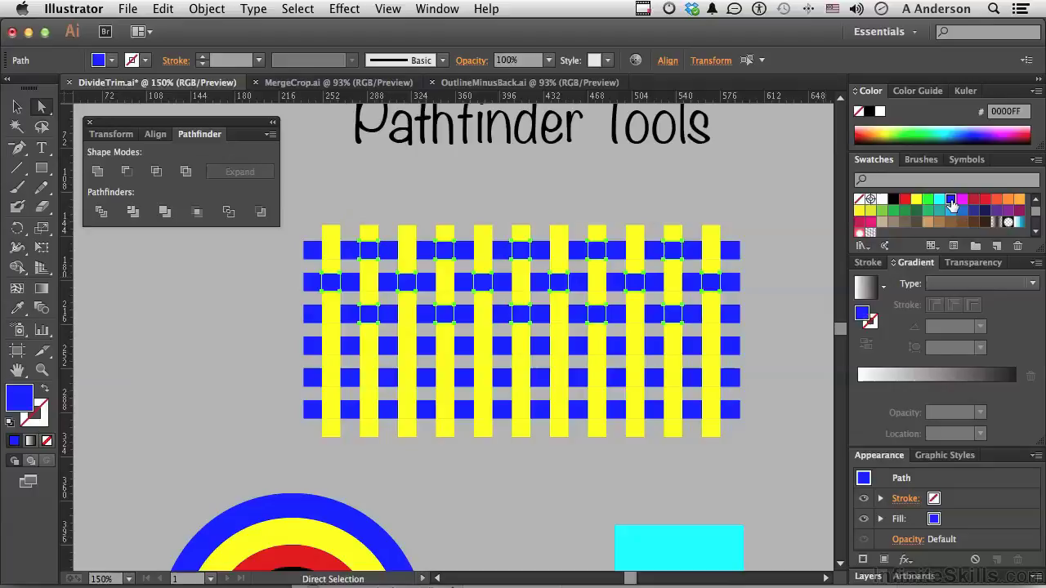
pyautogui.click(157, 407)
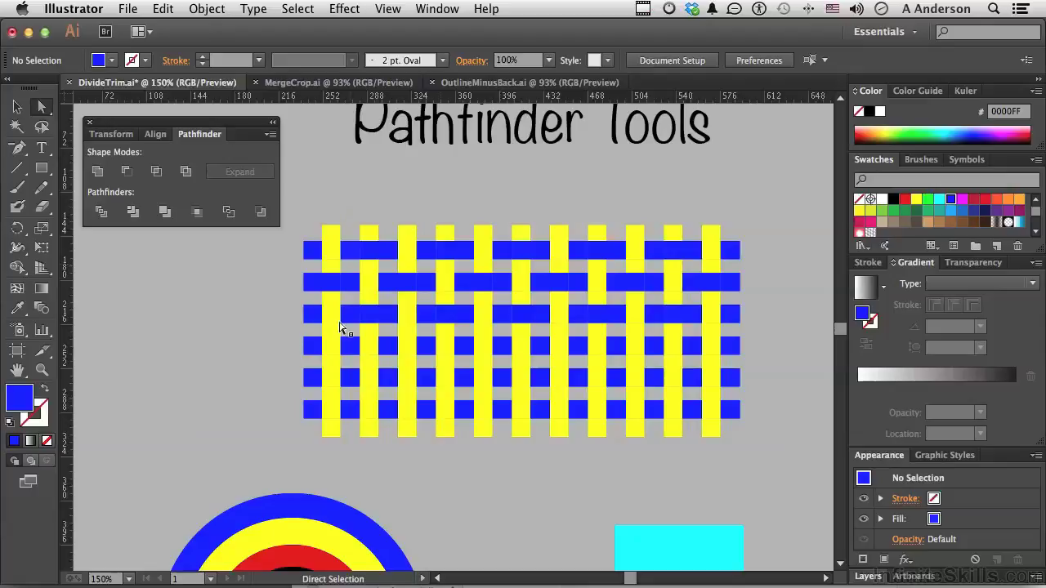
# Try moving the black circle out of the concentric target, and undo the move.
pyautogui.scroll(-10, 190, 341)
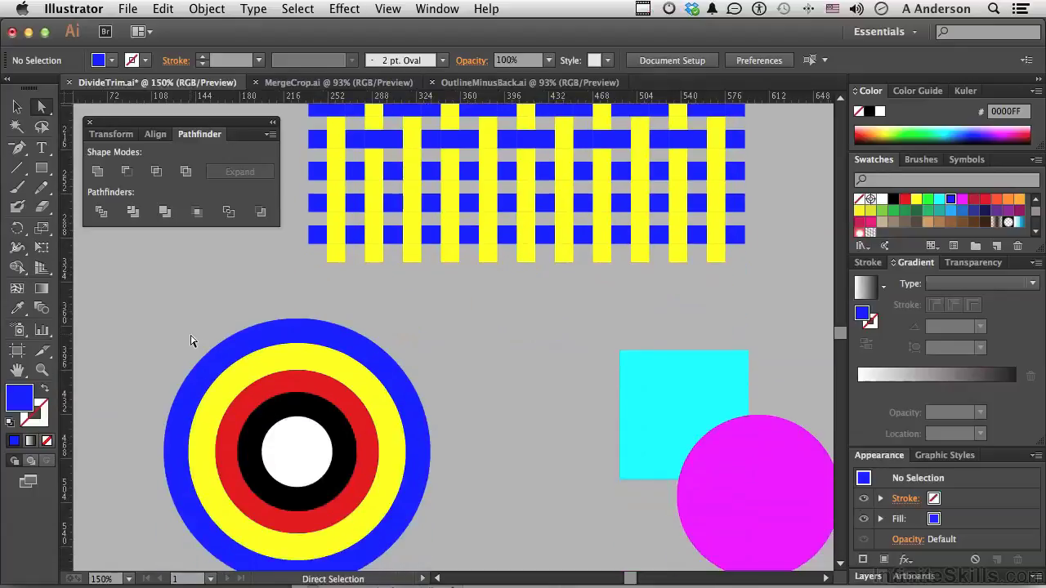
pyautogui.hscroll(-4, 192, 342)
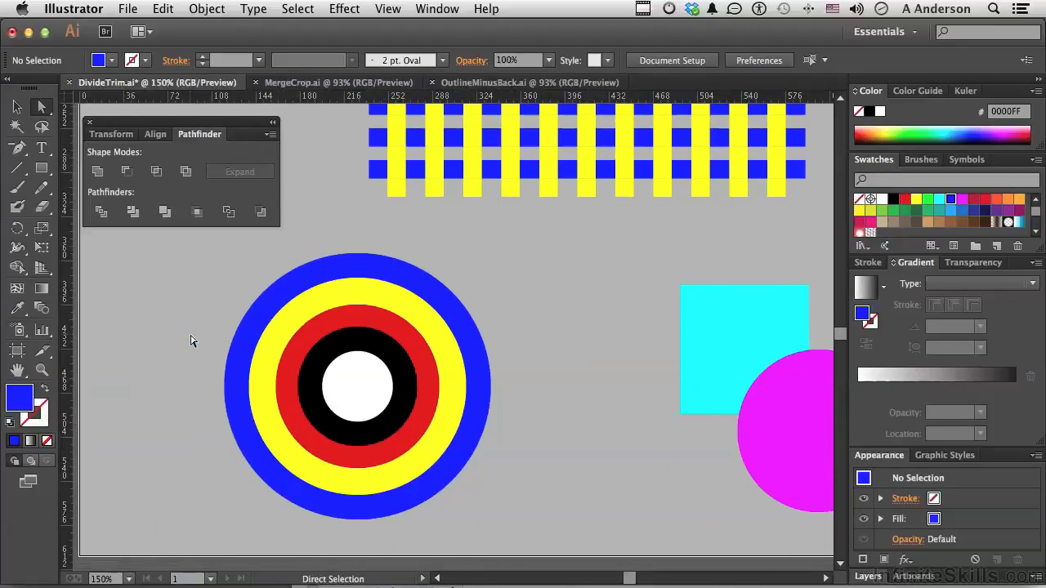
pyautogui.click(368, 382)
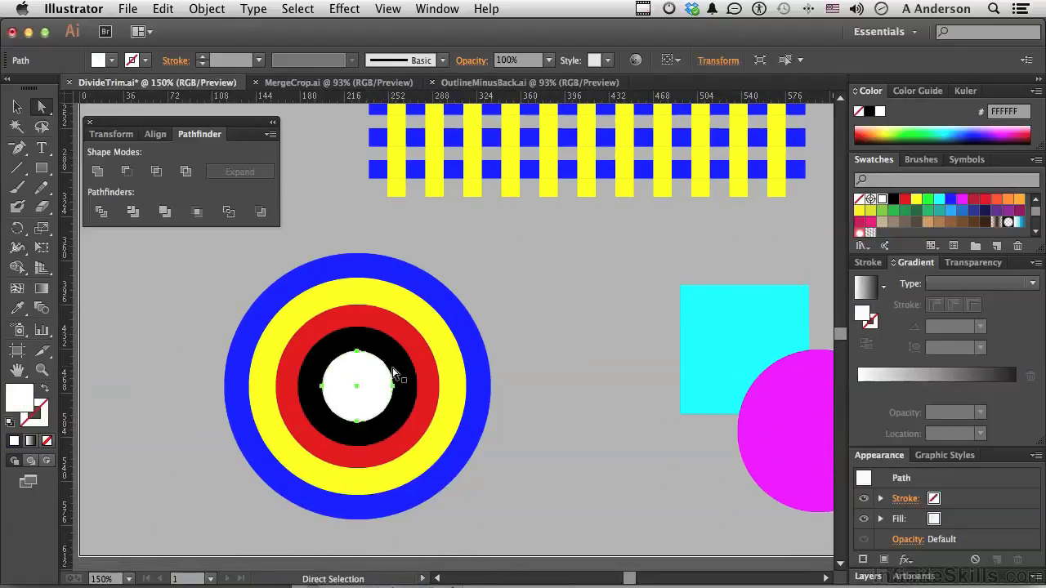
pyautogui.moveTo(403, 371); pyautogui.dragTo(482, 357)
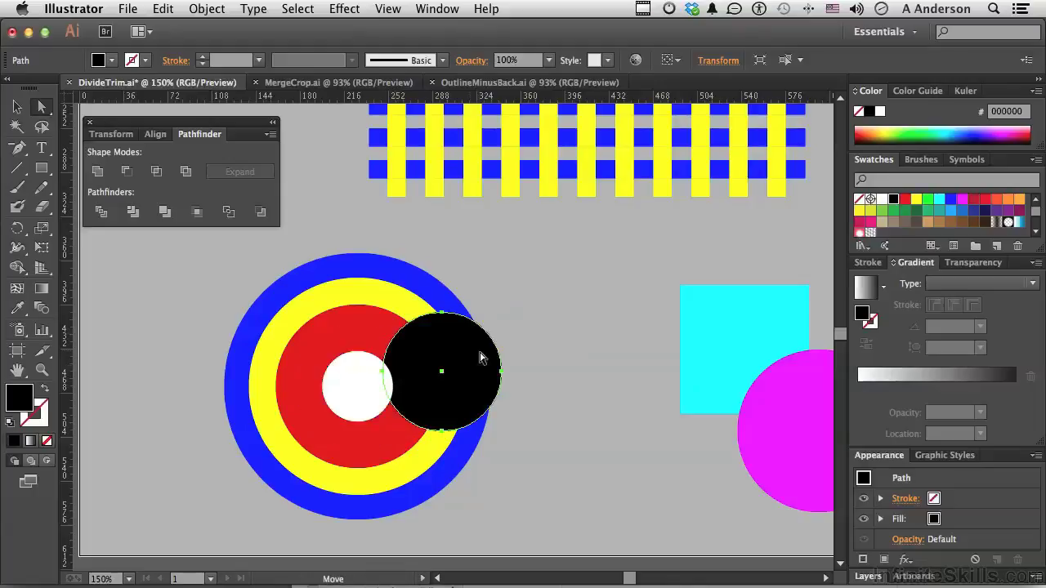
pyautogui.press('super+z')
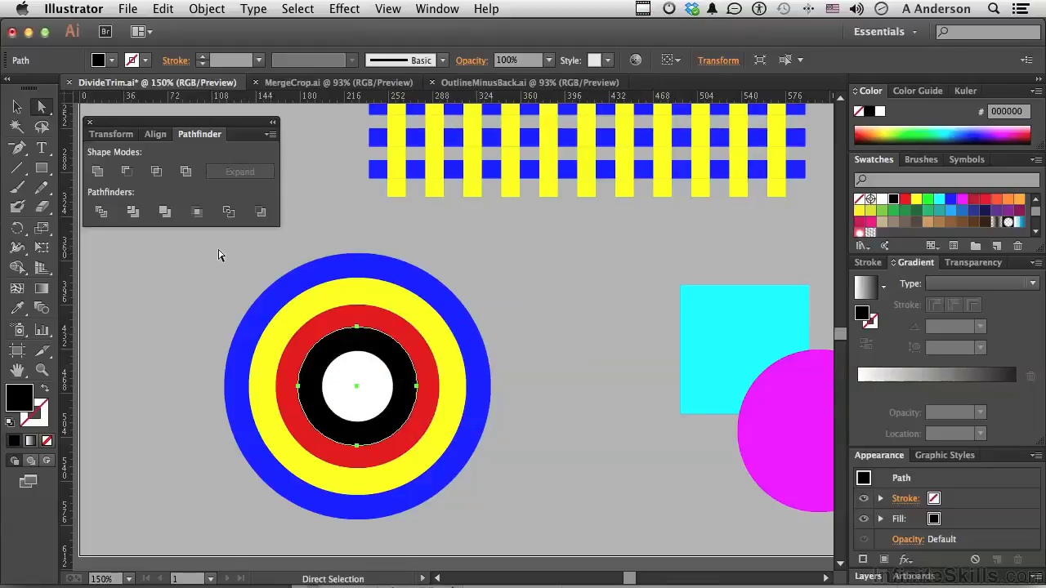
# Cut all the concentric circles of the target into separate rings with the Divide pathfinder, leaving nothing selected.
pyautogui.moveTo(218, 249); pyautogui.dragTo(523, 536)
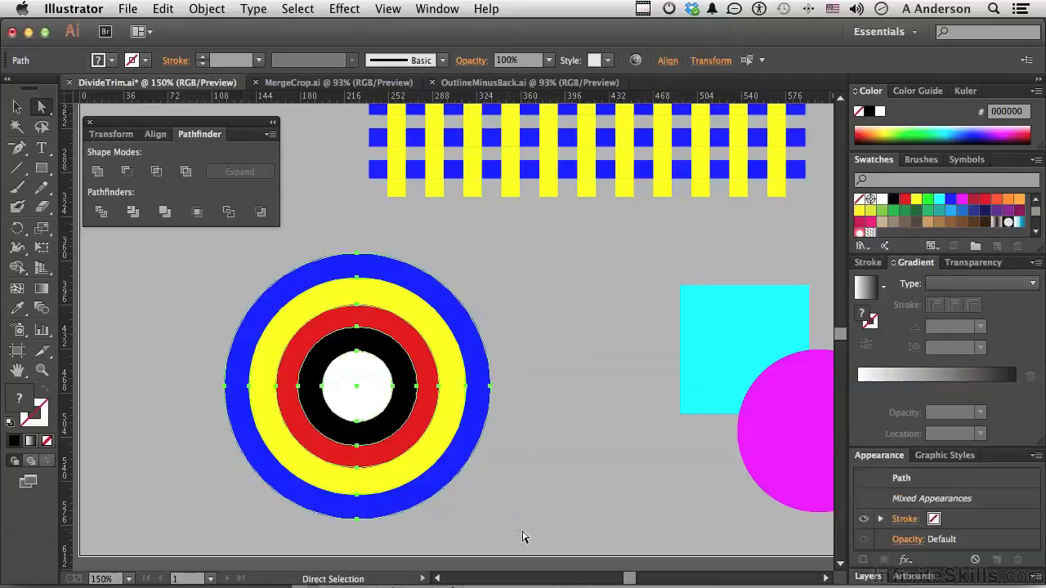
pyautogui.click(103, 215)
pyautogui.click(156, 321)
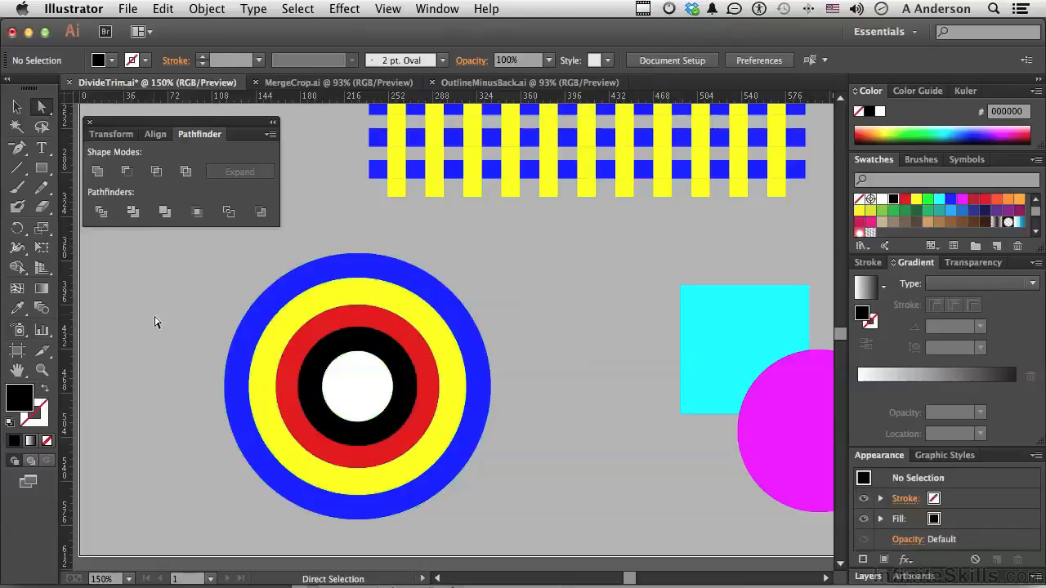
# Pull the red ring, the black ring and the white center circle away from the middle of the target.
pyautogui.moveTo(399, 342); pyautogui.dragTo(276, 308)
pyautogui.moveTo(359, 344); pyautogui.dragTo(455, 270)
pyautogui.moveTo(357, 392); pyautogui.dragTo(265, 510)
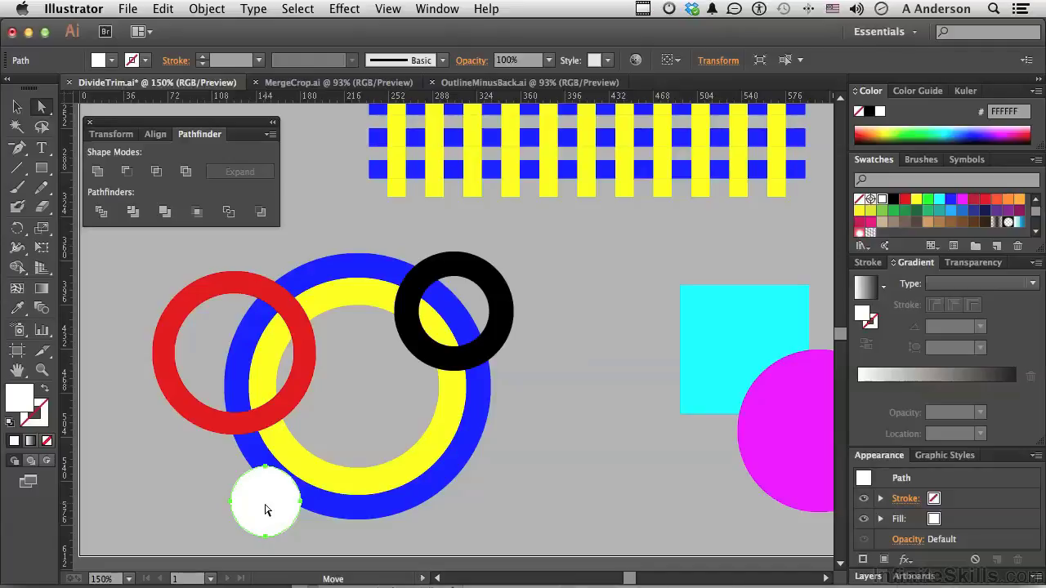
pyautogui.hscroll(5, 265, 509)
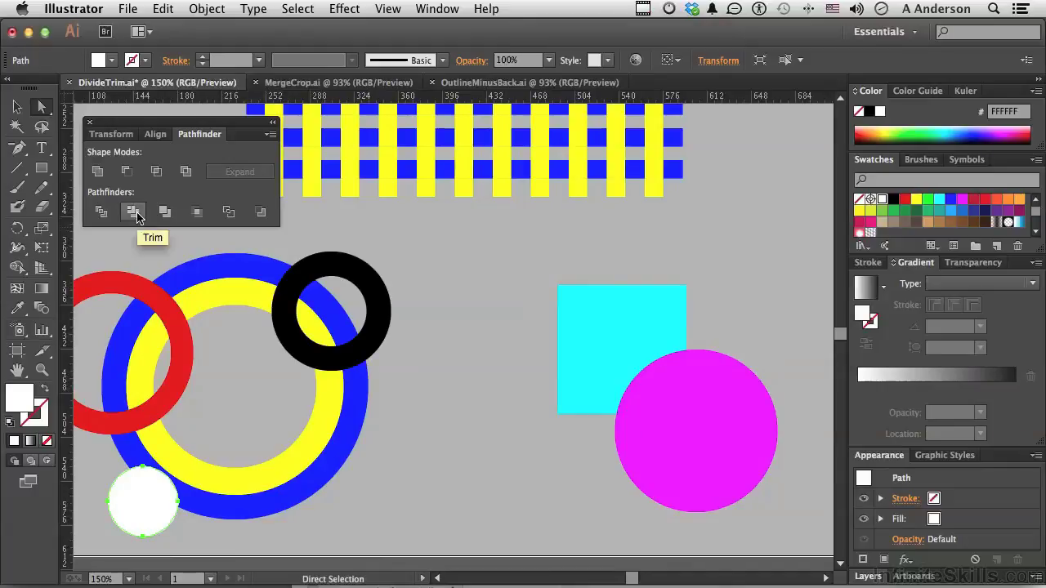
# Try the Trim pathfinder on the overlapping cyan square and magenta circle, leaving nothing selected.
pyautogui.click(409, 458)
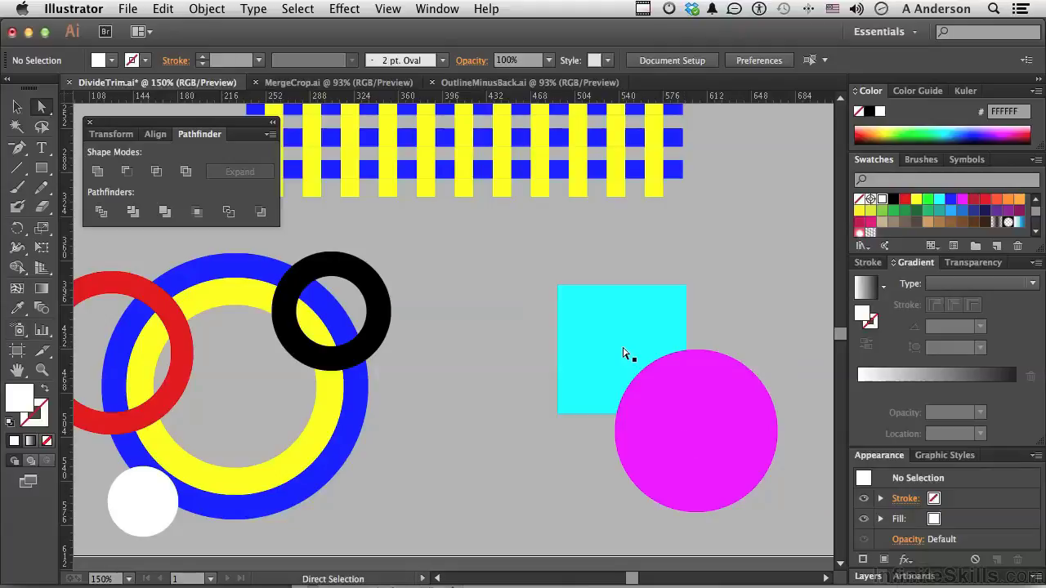
pyautogui.moveTo(533, 261); pyautogui.dragTo(789, 520)
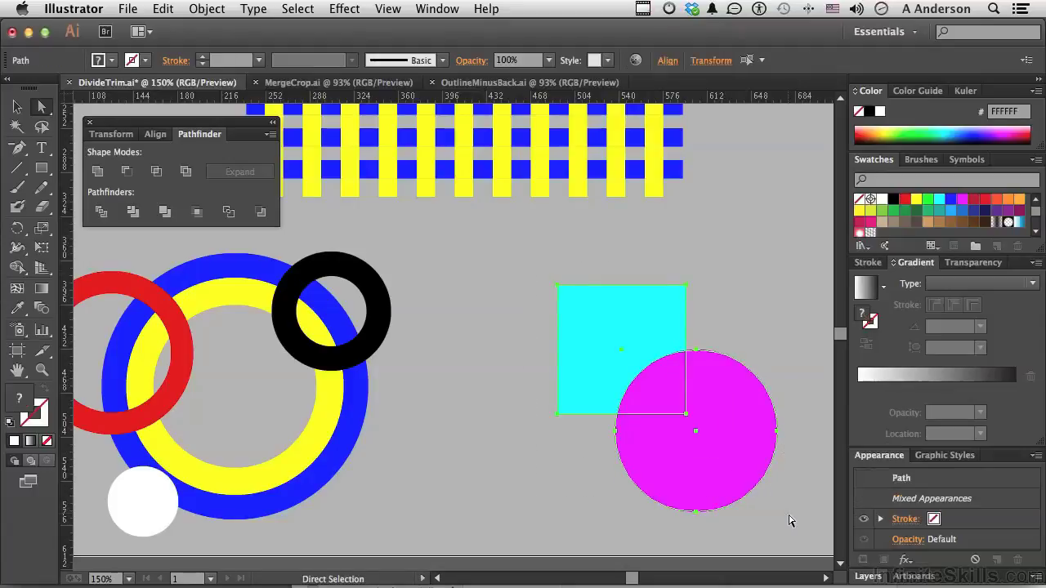
pyautogui.click(134, 214)
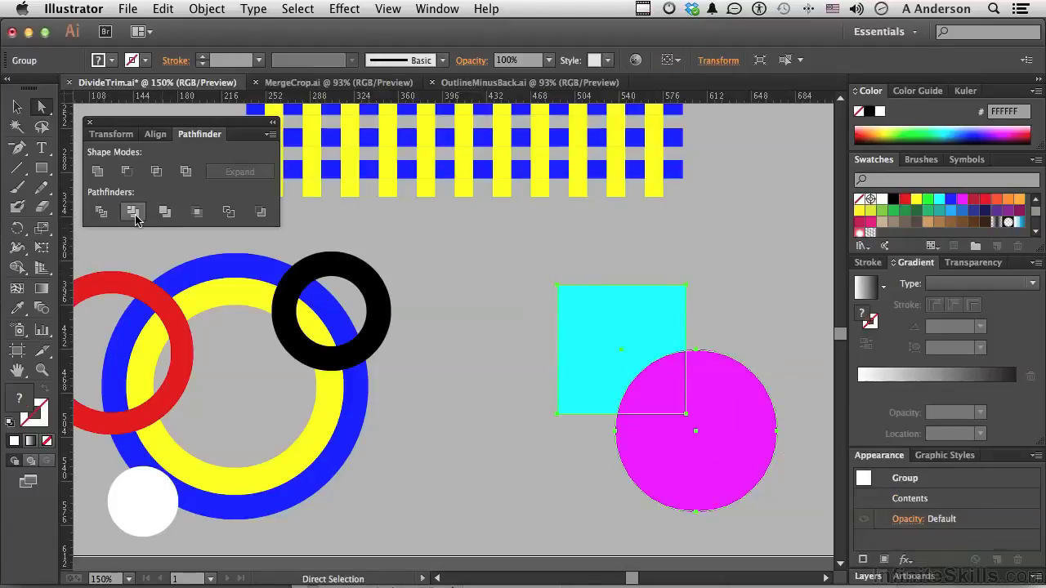
pyautogui.click(453, 459)
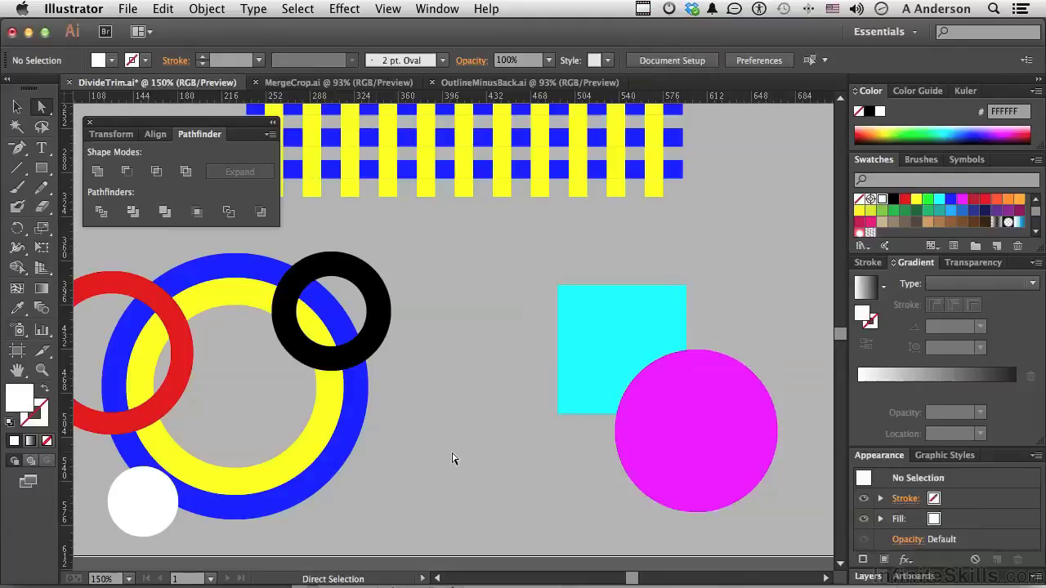
# Pull the magenta circle away from the cyan square, then undo both the move and the Trim.
pyautogui.moveTo(692, 419); pyautogui.dragTo(710, 439)
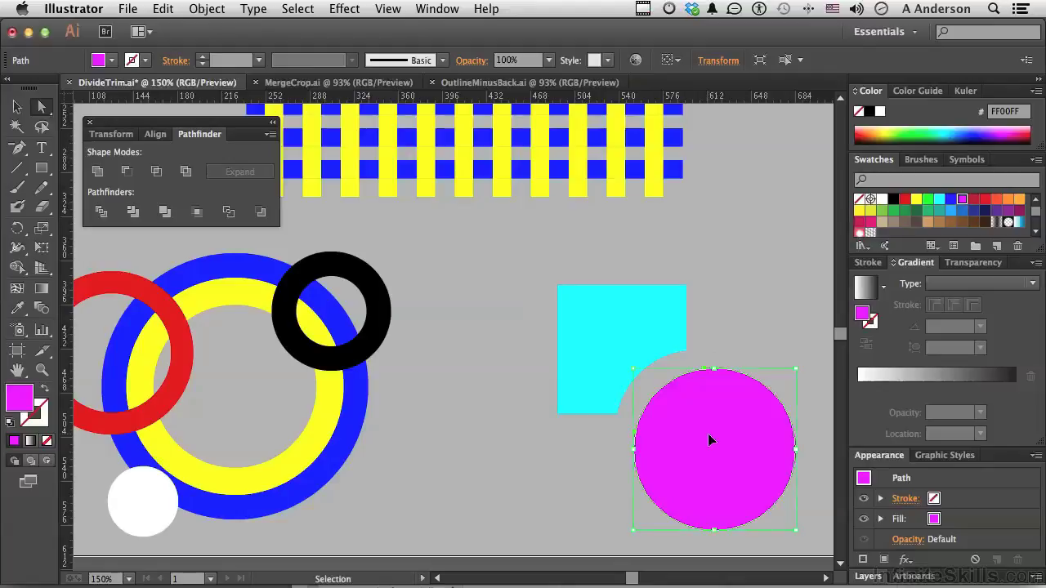
pyautogui.press('super+z')
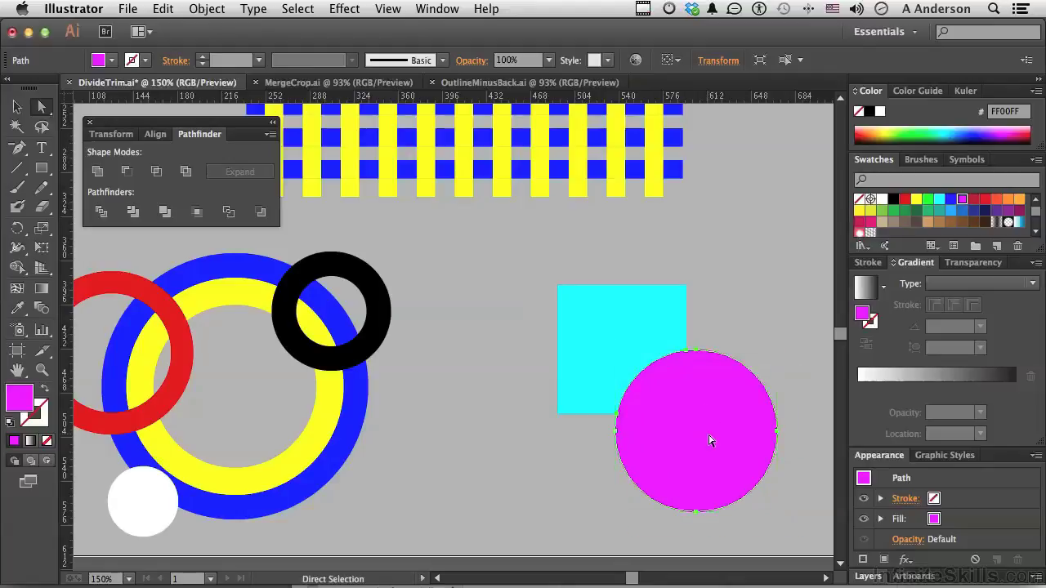
pyautogui.press('super+z')
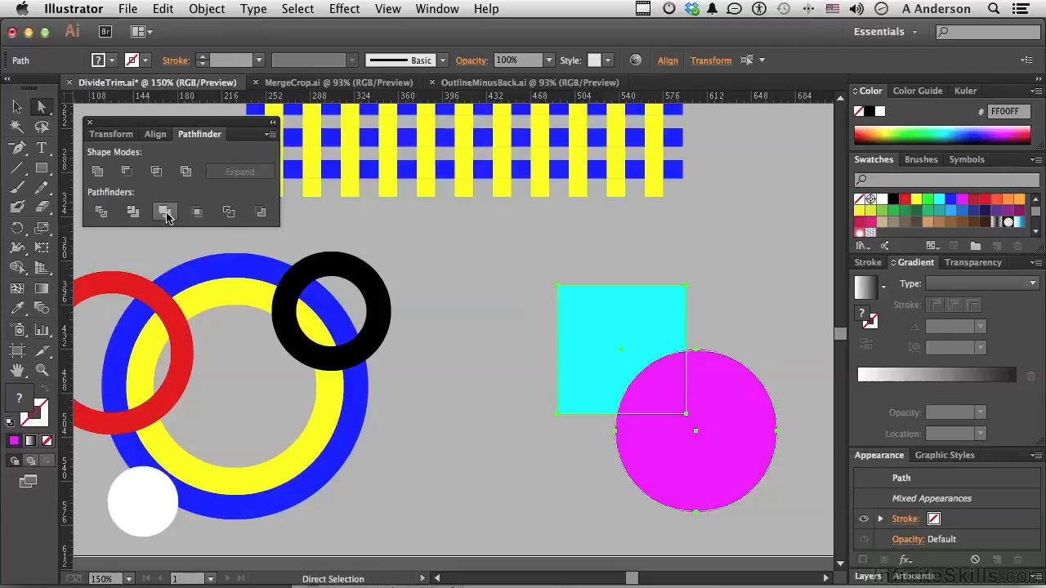
# Divide the overlapping cyan square and magenta circle, and pull the square, the overlap piece and the remaining circle apart.
pyautogui.click(99, 212)
pyautogui.click(494, 432)
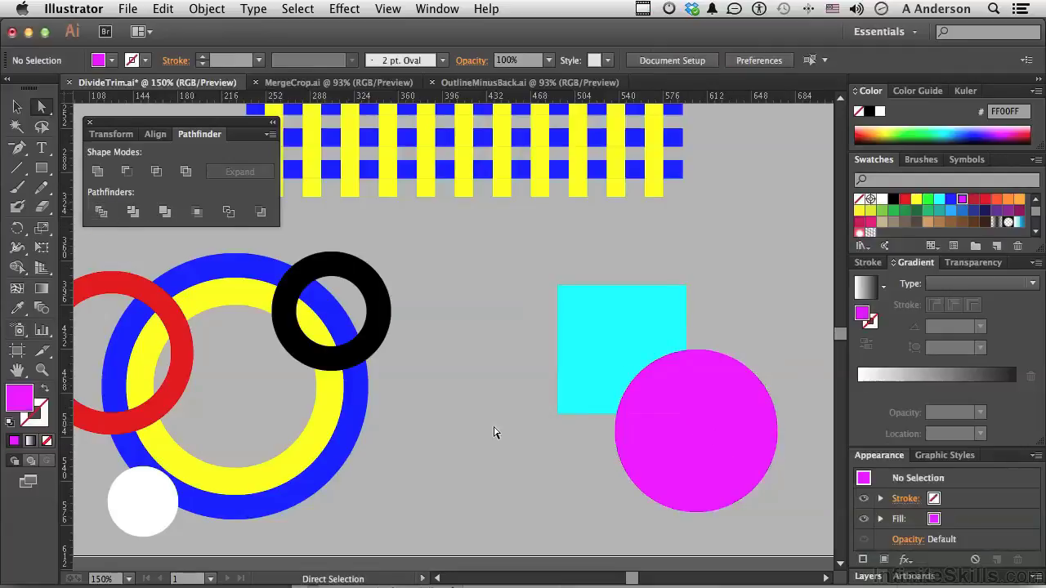
pyautogui.moveTo(601, 319); pyautogui.dragTo(580, 295)
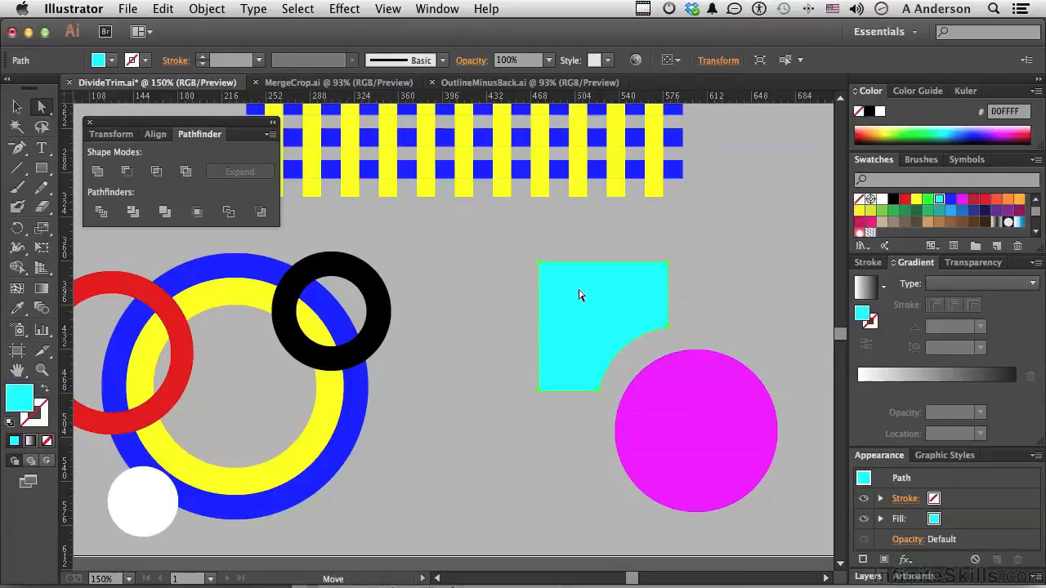
pyautogui.click(675, 397)
pyautogui.moveTo(675, 397); pyautogui.dragTo(668, 391)
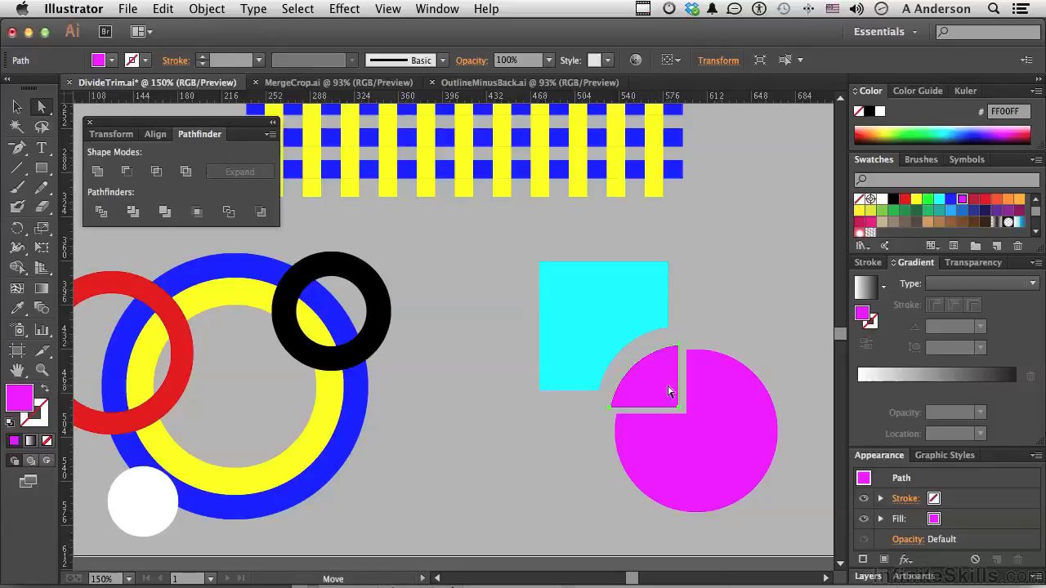
pyautogui.click(708, 450)
pyautogui.moveTo(708, 446); pyautogui.dragTo(713, 451)
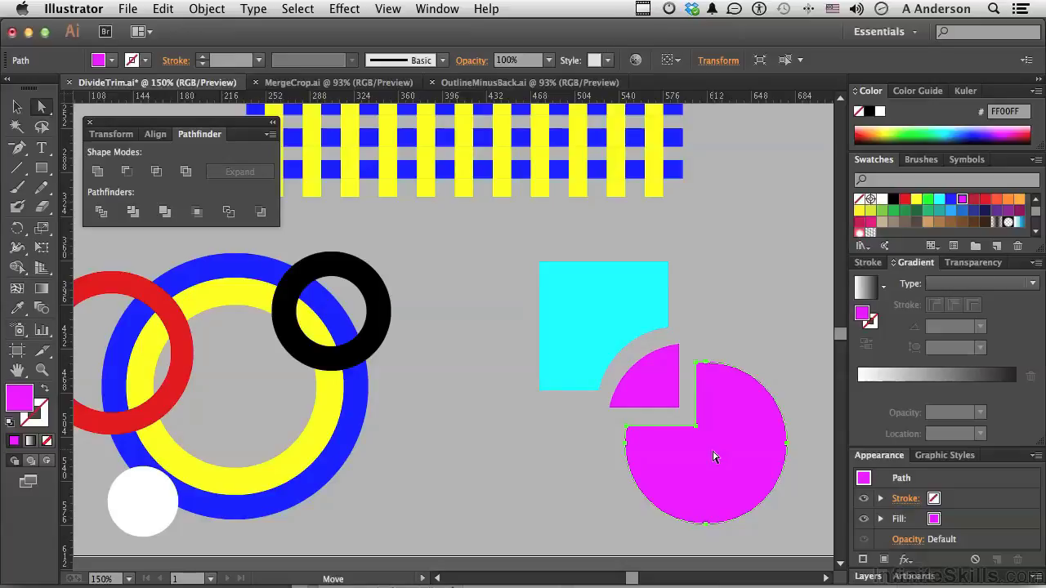
# In MergeCrop.ai, apply the Merge pathfinder to the blue rectangle, brown circle and tan triangle, leaving nothing selected.
pyautogui.click(299, 84)
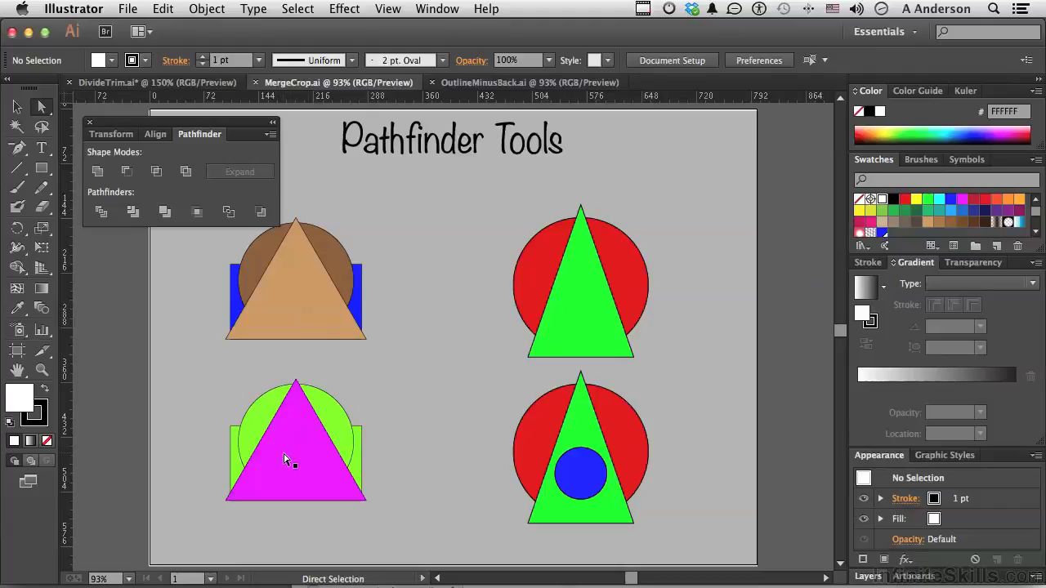
pyautogui.hscroll(-6, 365, 408)
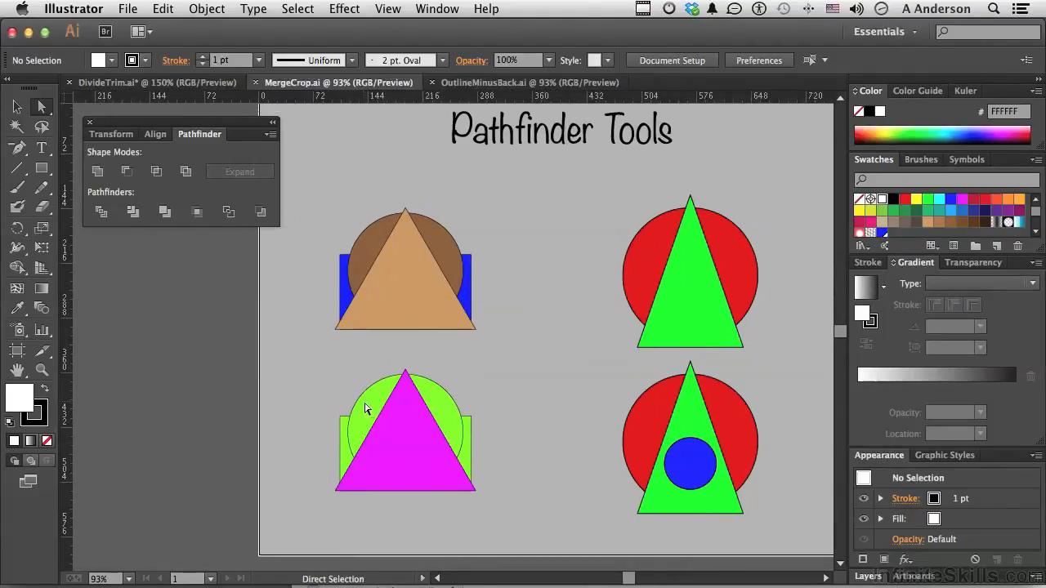
pyautogui.hscroll(-5, 365, 409)
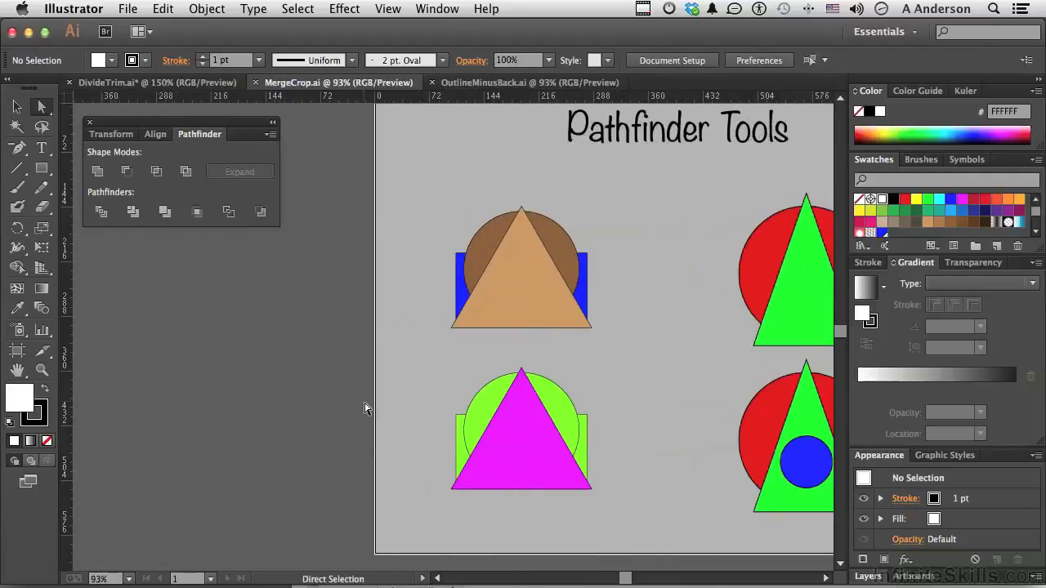
pyautogui.click(41, 369)
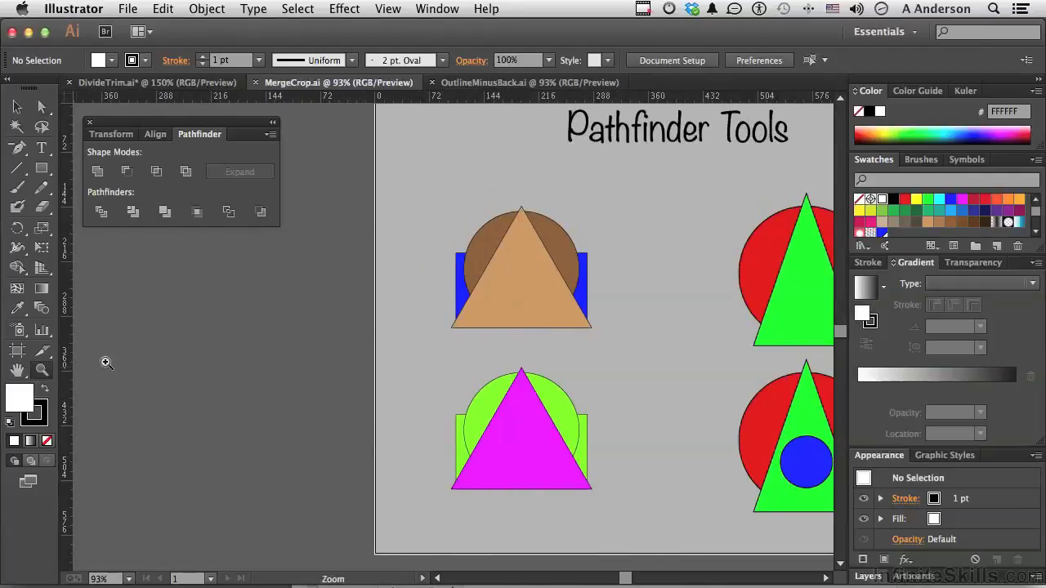
pyautogui.click(525, 357)
pyautogui.click(465, 352)
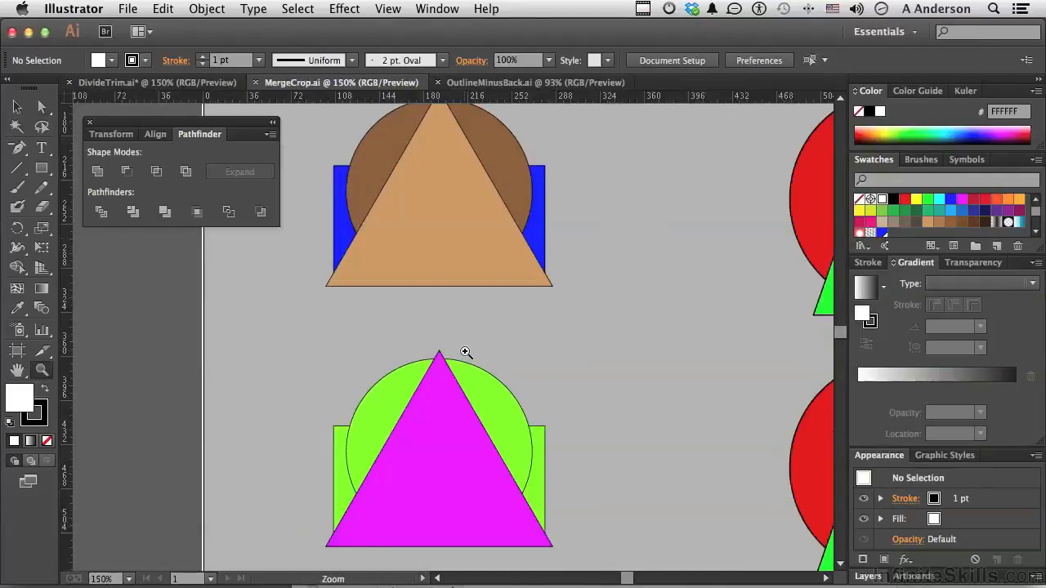
pyautogui.keyDown('alt'); pyautogui.click(463, 353); pyautogui.keyUp('alt')
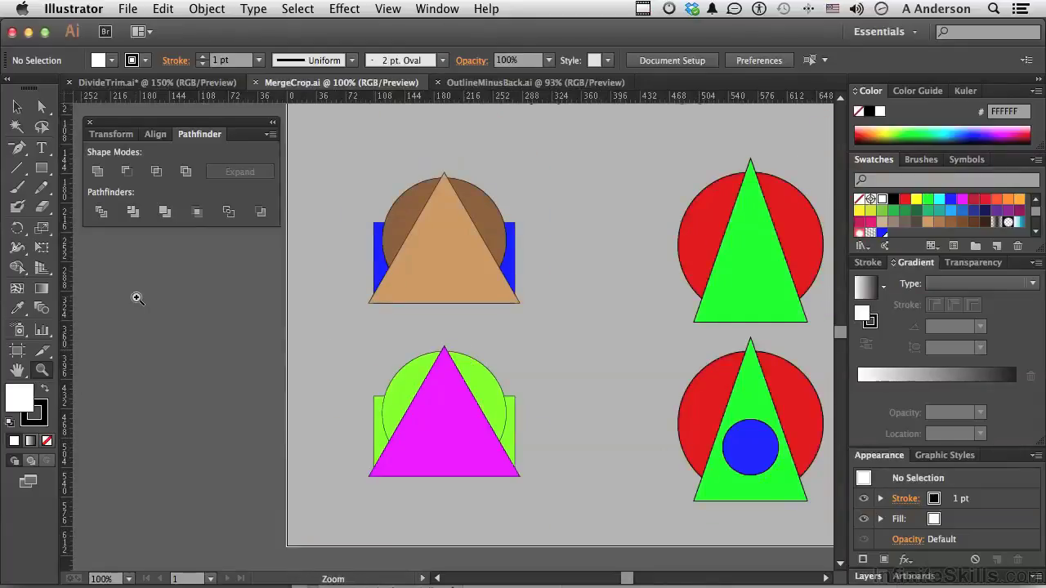
pyautogui.click(42, 106)
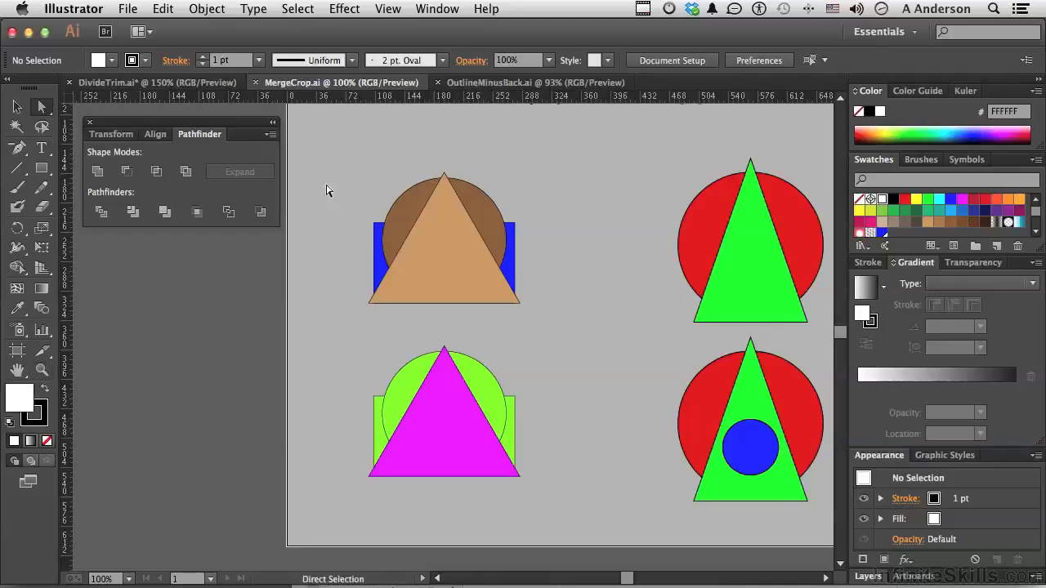
pyautogui.moveTo(345, 147)
pyautogui.mouseDown()
pyautogui.moveTo(485, 234)
pyautogui.moveTo(560, 332)
pyautogui.moveTo(325, 155)
pyautogui.mouseUp()
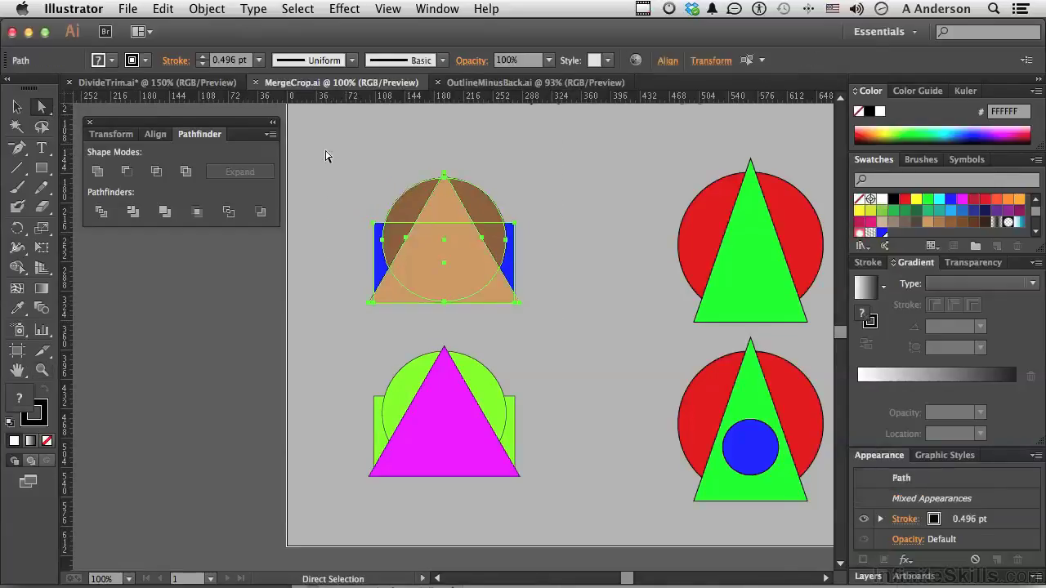
pyautogui.click(166, 216)
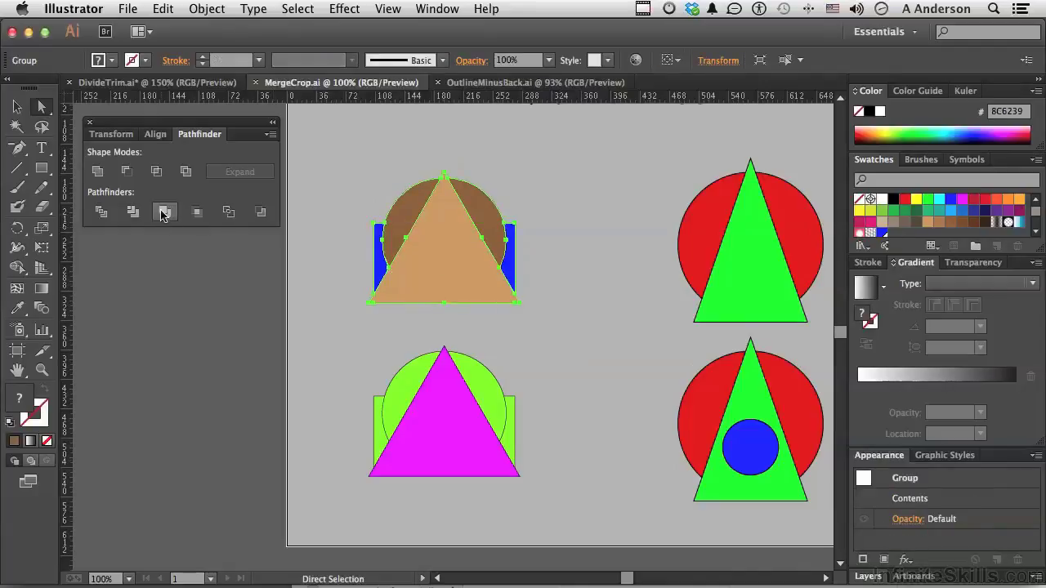
pyautogui.click(373, 177)
# Pull the two brown circle pieces up and outward, and shift the tan triangle slightly down.
pyautogui.moveTo(491, 217); pyautogui.dragTo(523, 174)
pyautogui.moveTo(411, 226); pyautogui.dragTo(384, 167)
pyautogui.moveTo(446, 266); pyautogui.dragTo(446, 290)
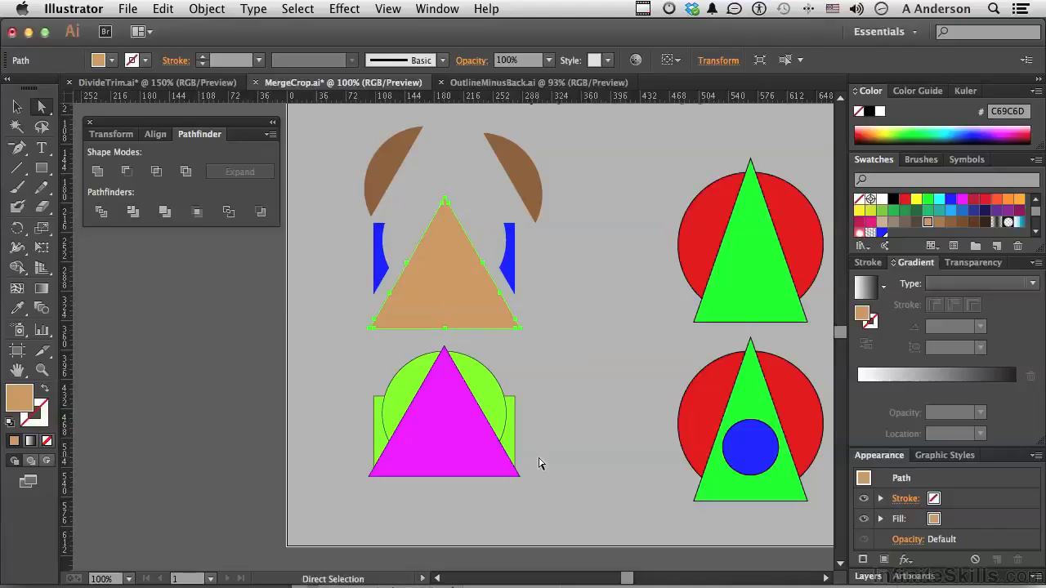
# Select the green circle and rectangle behind the magenta triangle individually, try moving the circle away, and undo the move.
pyautogui.click(506, 427)
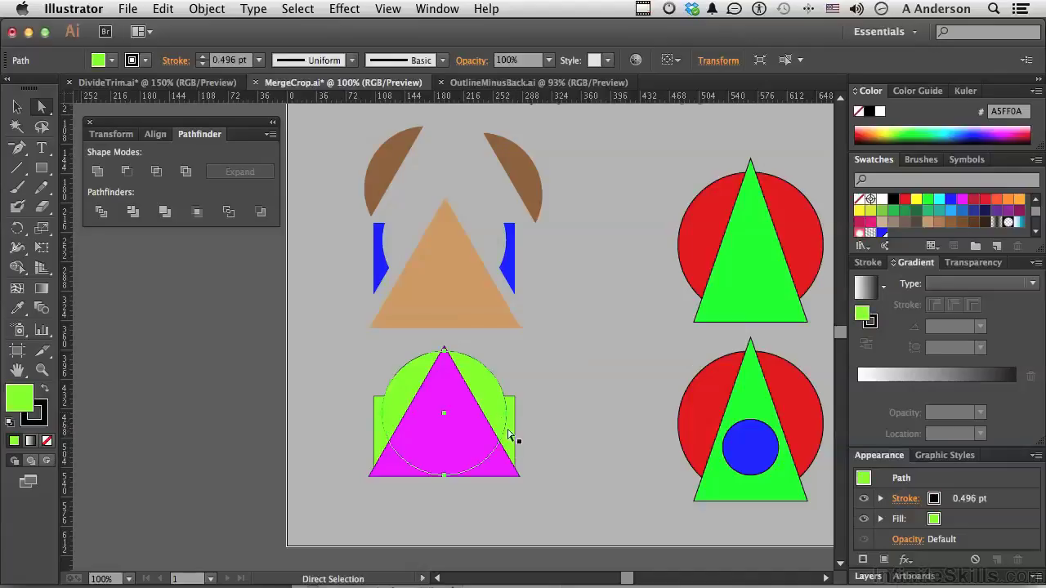
pyautogui.click(510, 417)
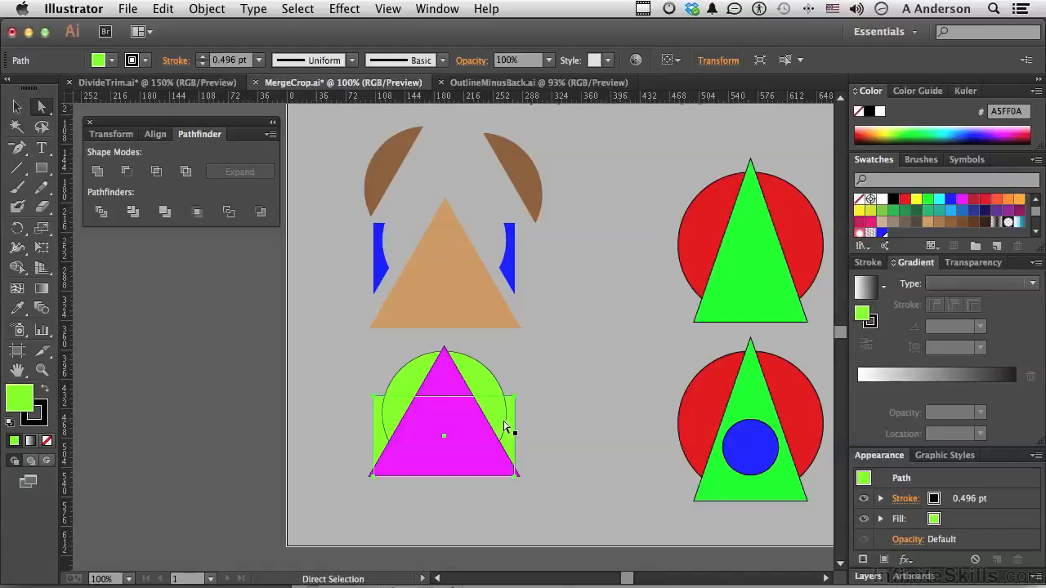
pyautogui.click(553, 423)
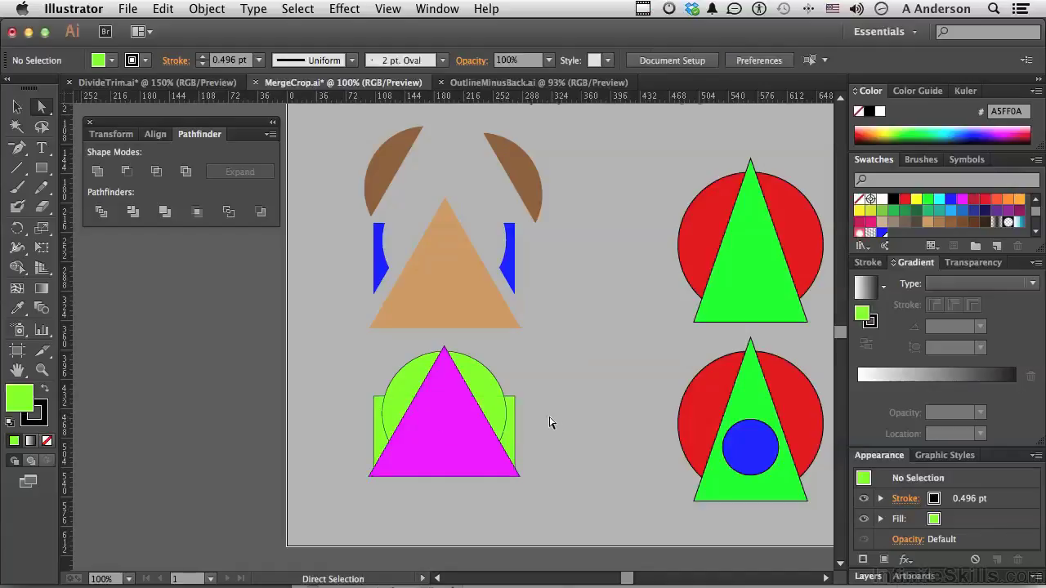
pyautogui.moveTo(510, 359); pyautogui.dragTo(518, 351)
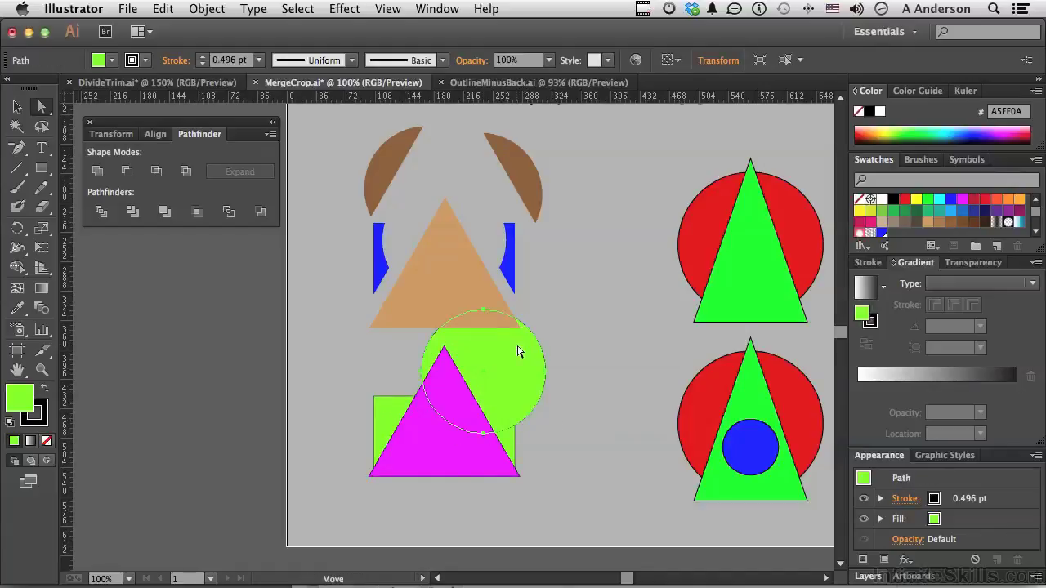
pyautogui.press('super+z')
# Merge the green circle, green rectangle and magenta triangle, and pull the two green pieces outward from the triangle.
pyautogui.moveTo(353, 339); pyautogui.dragTo(545, 506)
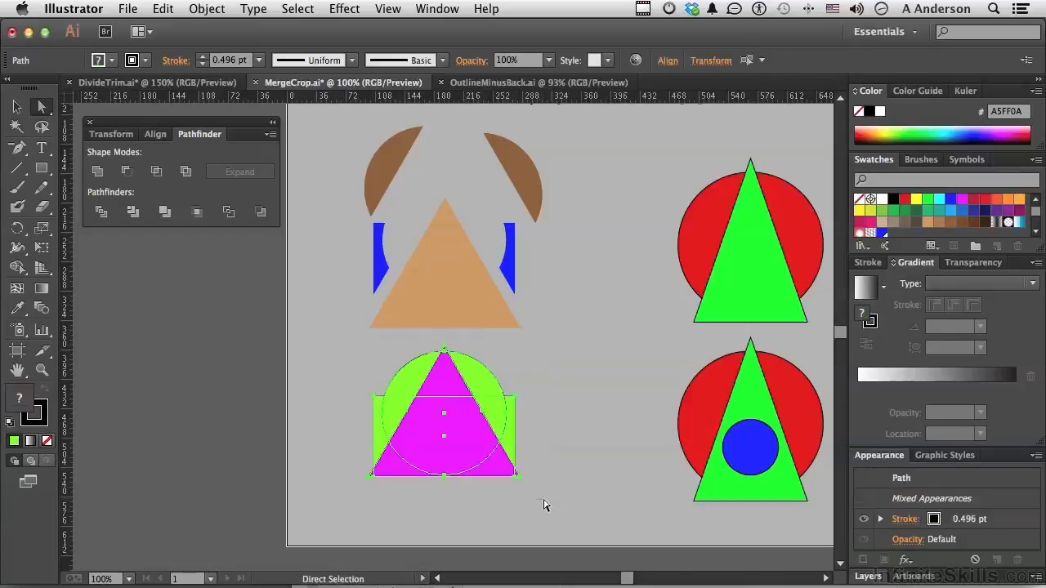
pyautogui.click(164, 212)
pyautogui.click(321, 384)
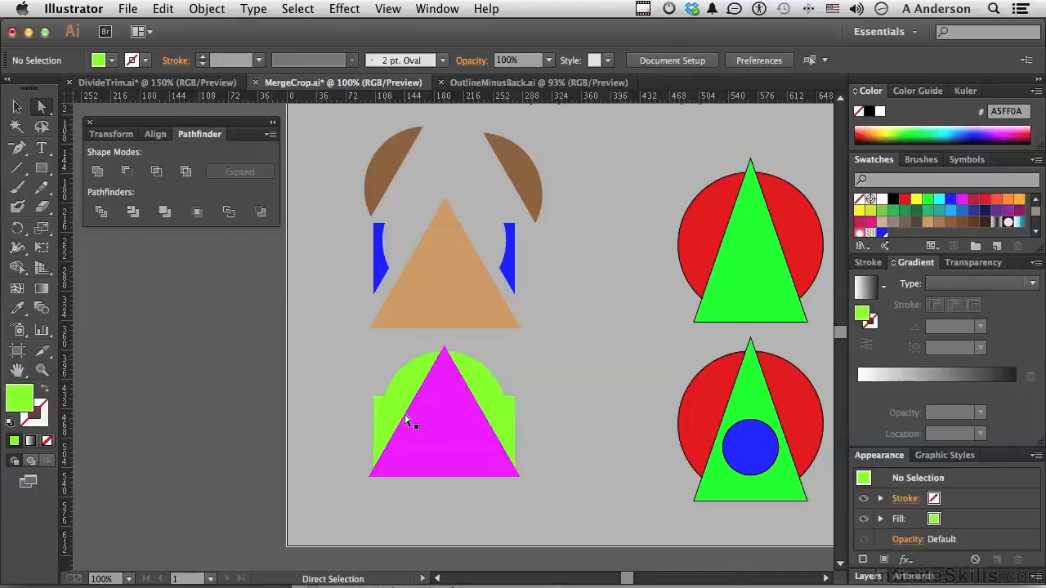
pyautogui.moveTo(397, 416); pyautogui.dragTo(365, 406)
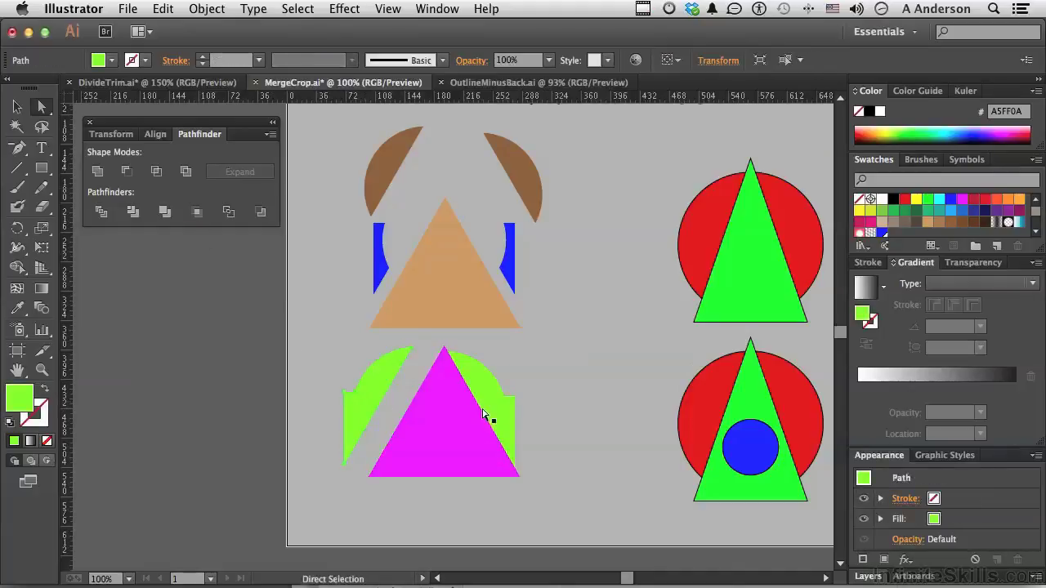
pyautogui.moveTo(497, 415); pyautogui.dragTo(525, 410)
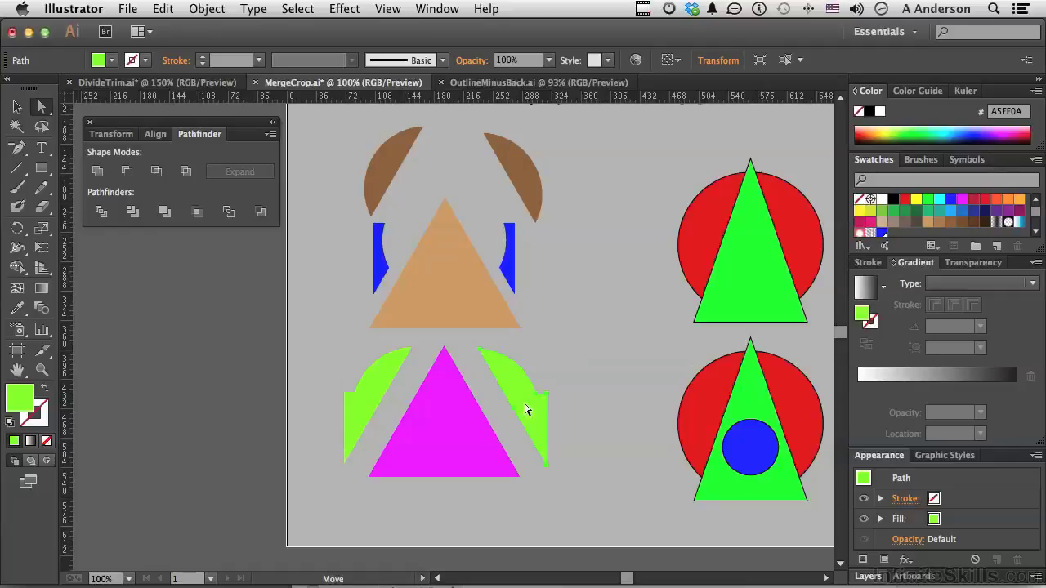
# Crop the upper red circle to the green triangle in front of it with the Crop pathfinder, leaving nothing selected.
pyautogui.hscroll(5, 525, 410)
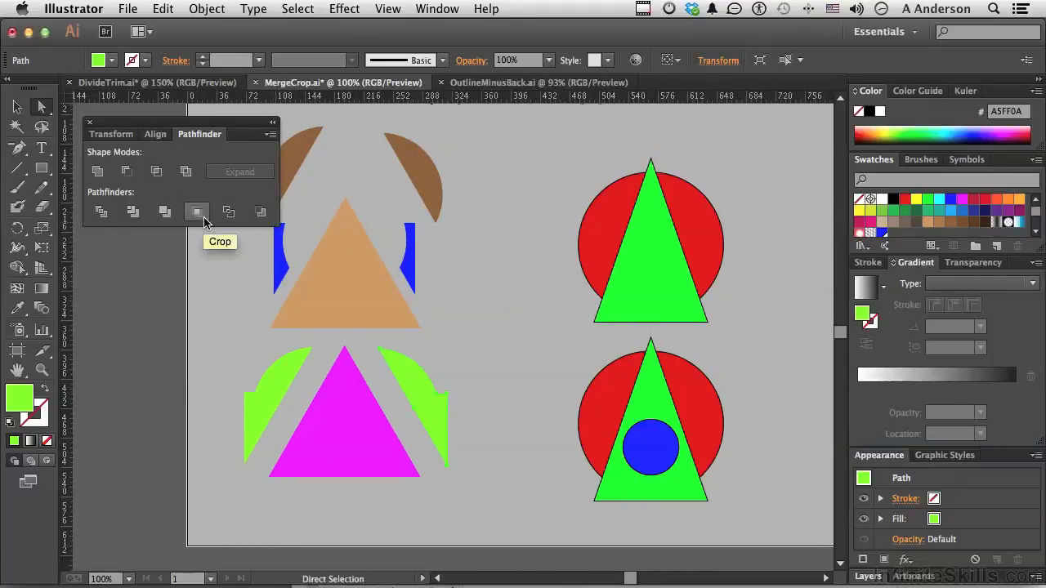
pyautogui.click(485, 285)
pyautogui.moveTo(567, 138); pyautogui.dragTo(746, 337)
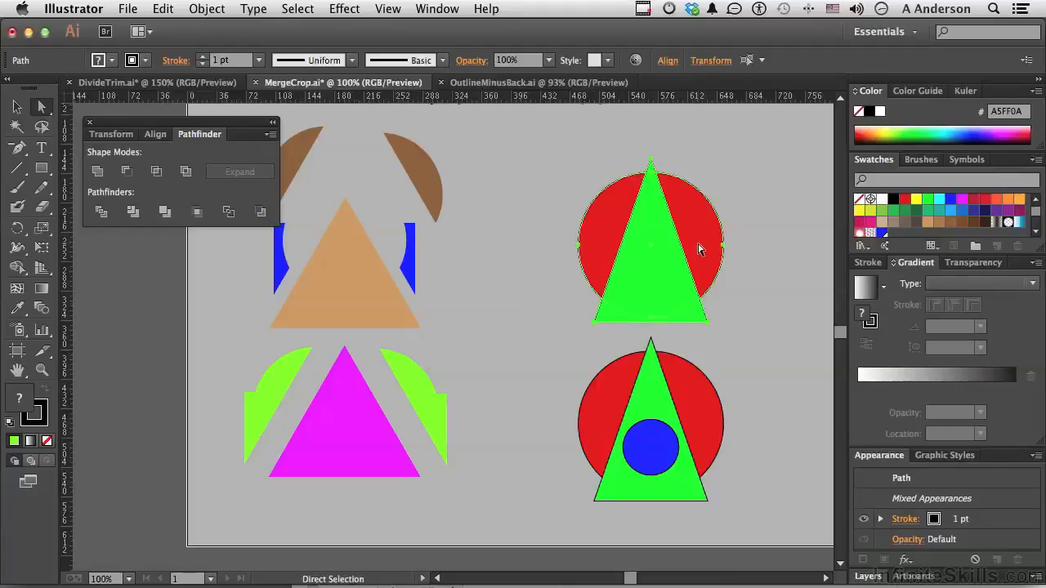
pyautogui.click(197, 212)
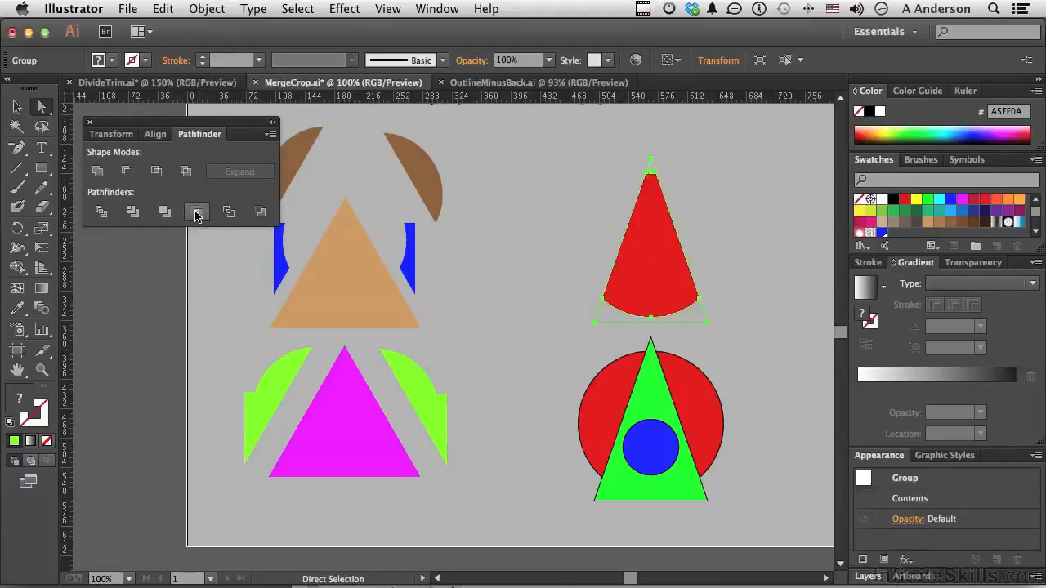
pyautogui.click(577, 247)
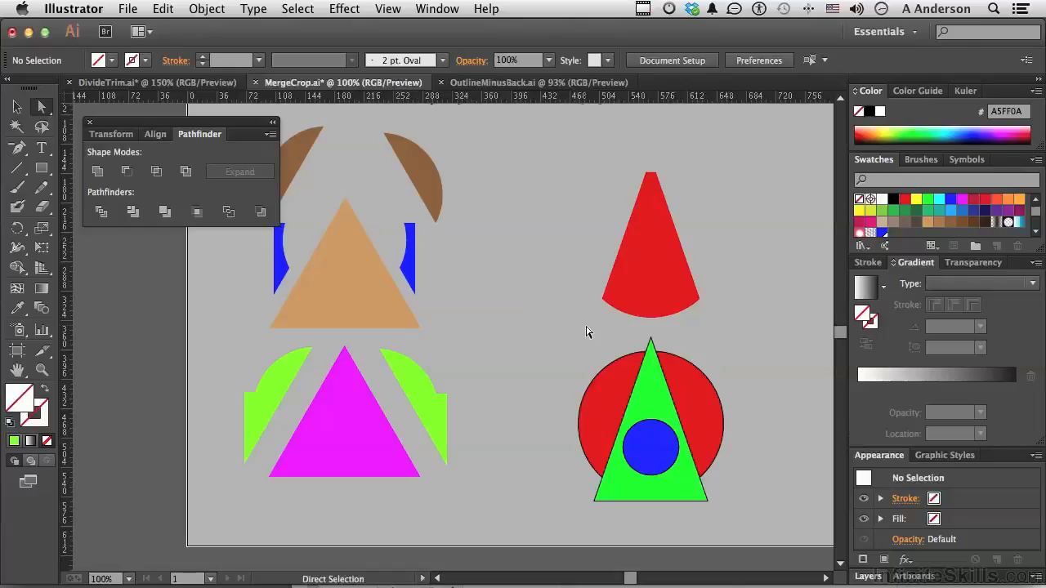
# Crop the lower red circle and green triangle to the blue circle in front with the Crop pathfinder.
pyautogui.moveTo(560, 324); pyautogui.dragTo(755, 523)
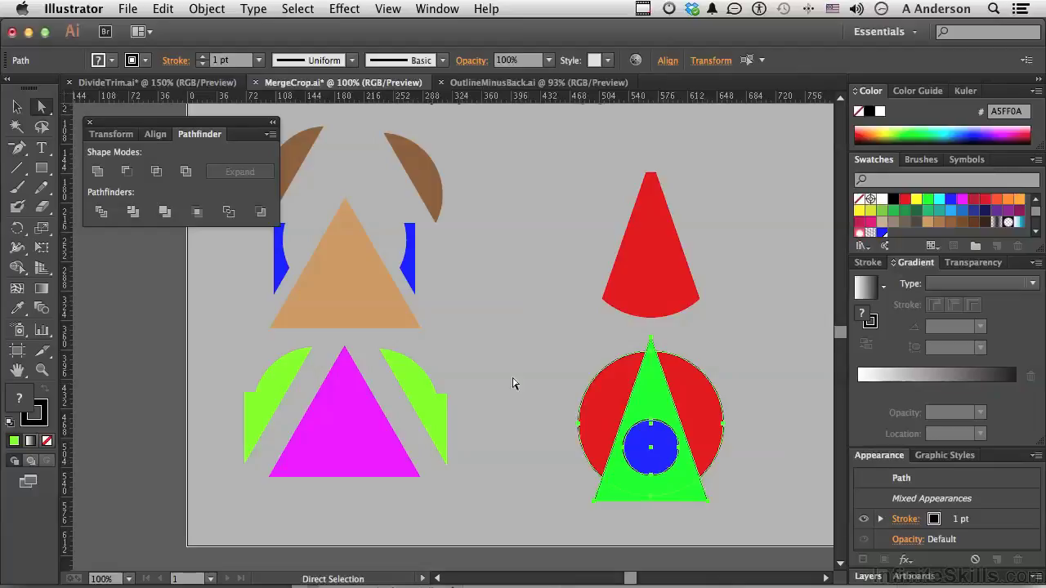
pyautogui.click(197, 214)
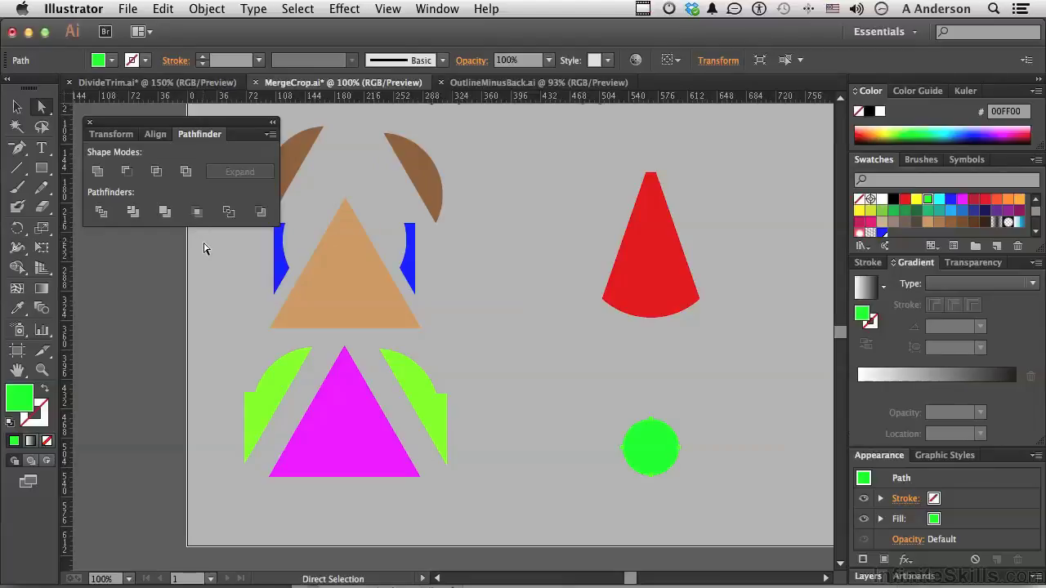
# In OutlineMinusBack.ai, convert the overlapping black and red ellipses to outlines with the Outline pathfinder and set their stroke weight to 2 pt.
pyautogui.click(480, 85)
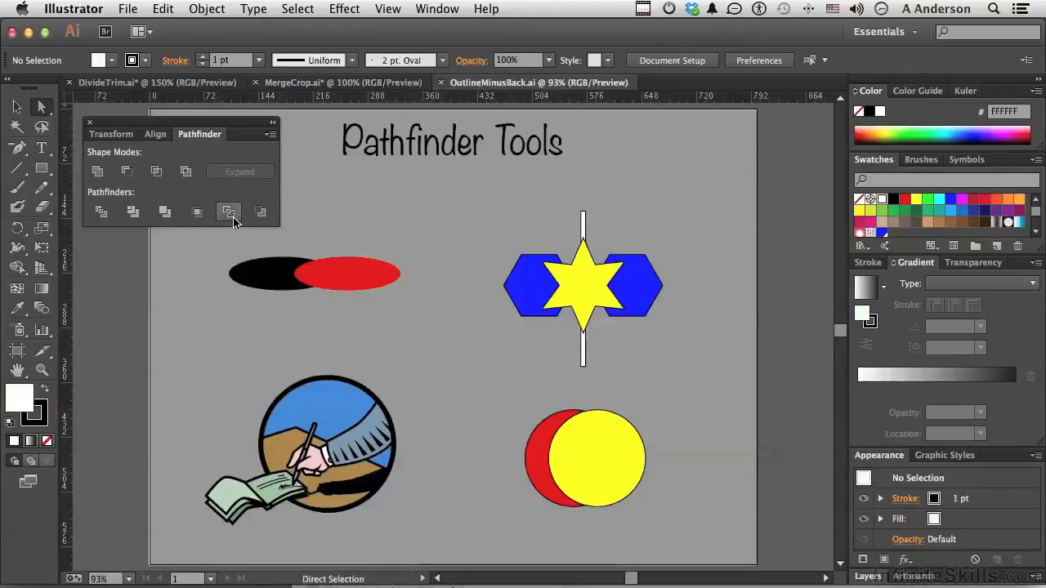
pyautogui.moveTo(210, 248); pyautogui.dragTo(424, 309)
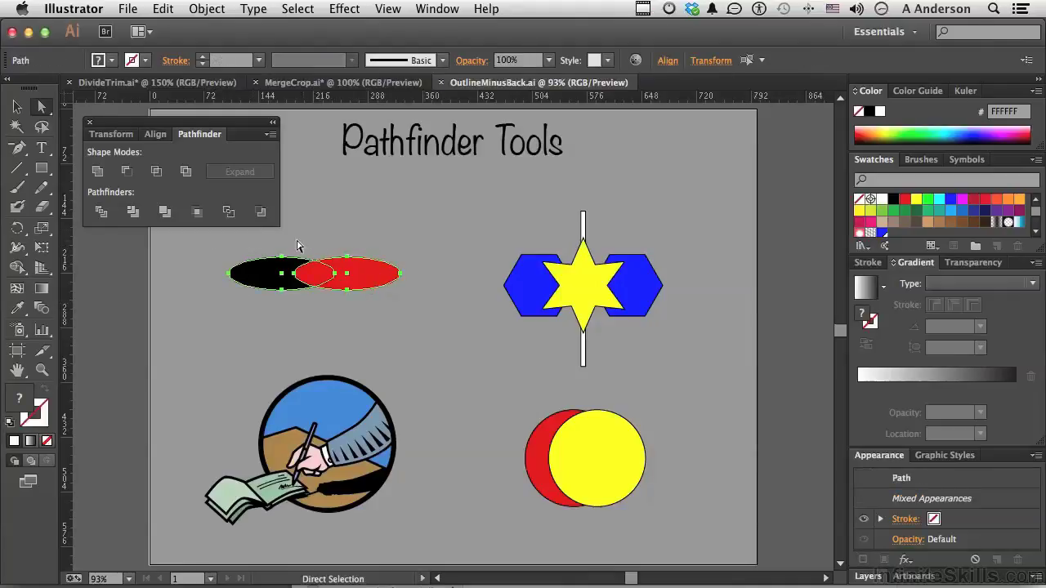
pyautogui.click(229, 213)
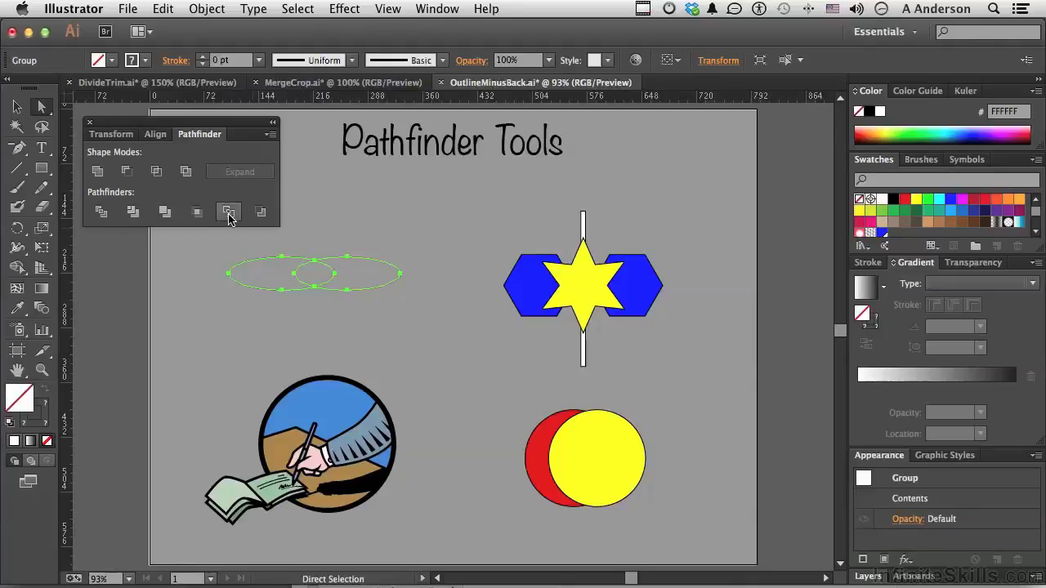
pyautogui.click(866, 263)
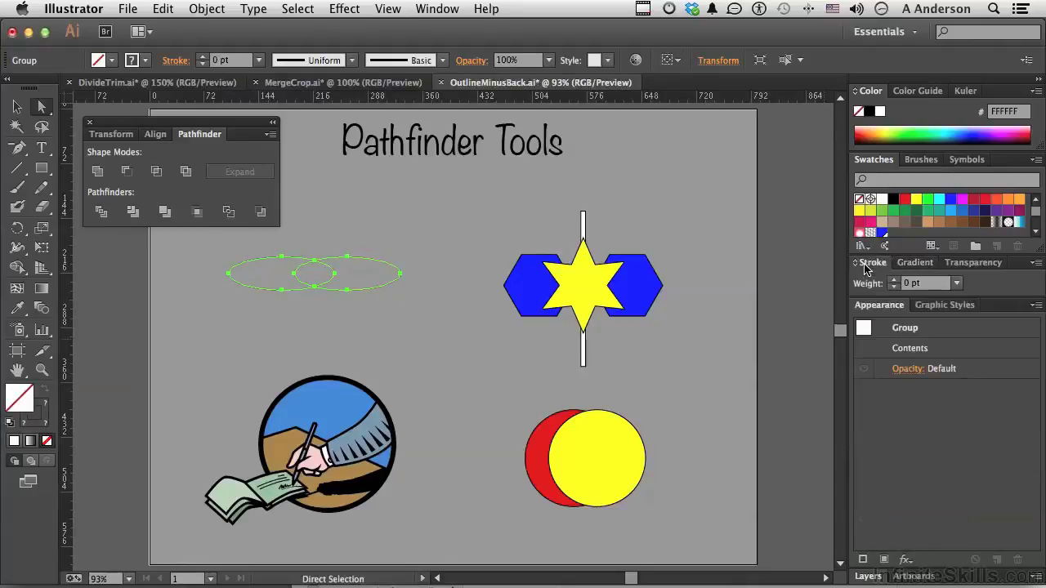
pyautogui.click(895, 280)
pyautogui.click(895, 280)
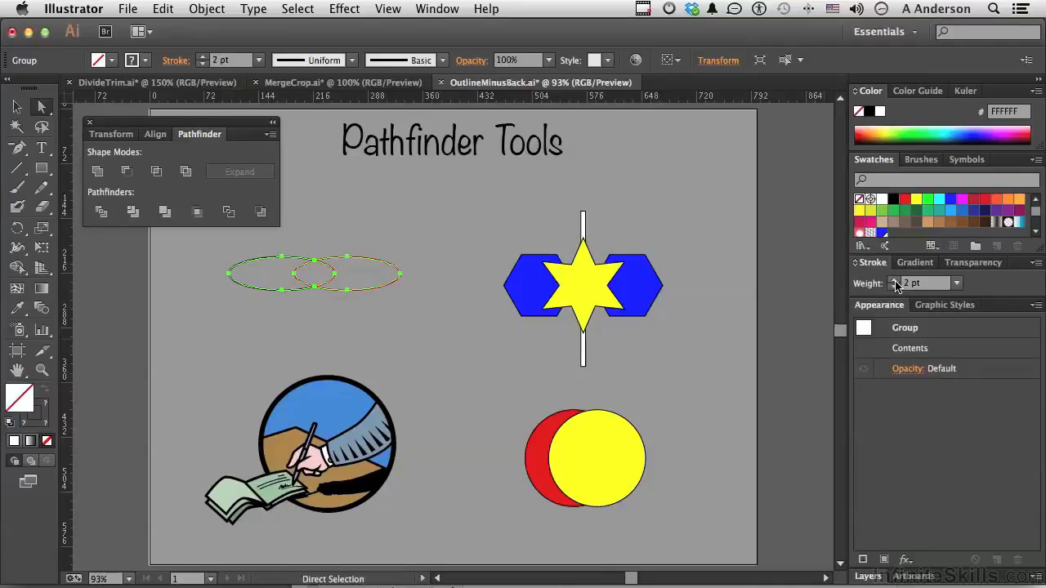
pyautogui.click(280, 326)
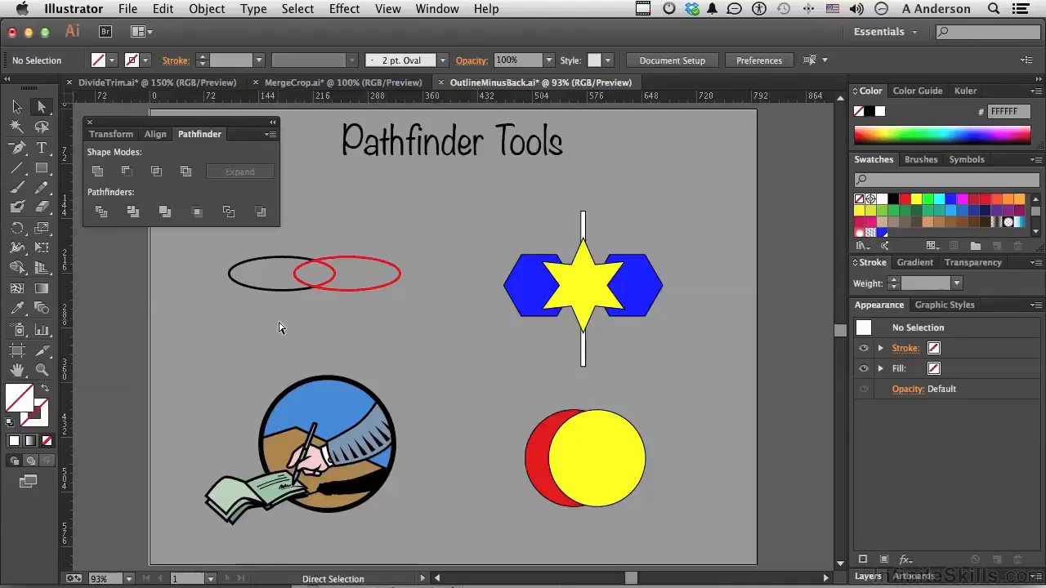
# Apply the Outline pathfinder to the whole hand-and-chequebook illustration and give the resulting lines a 2 pt stroke, leaving nothing selected.
pyautogui.moveTo(212, 351); pyautogui.dragTo(384, 500)
pyautogui.moveTo(184, 347); pyautogui.dragTo(443, 546)
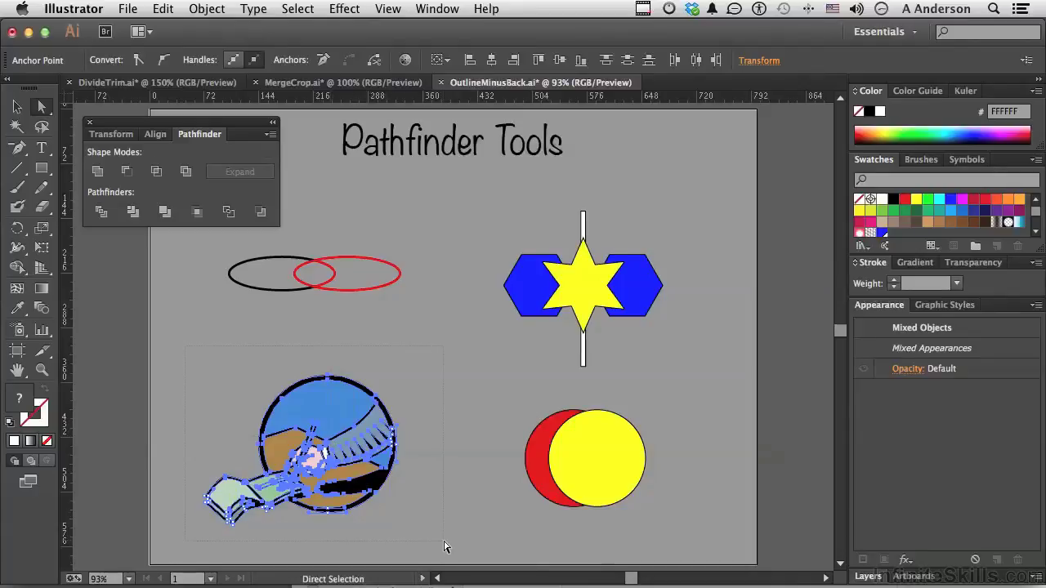
pyautogui.click(229, 212)
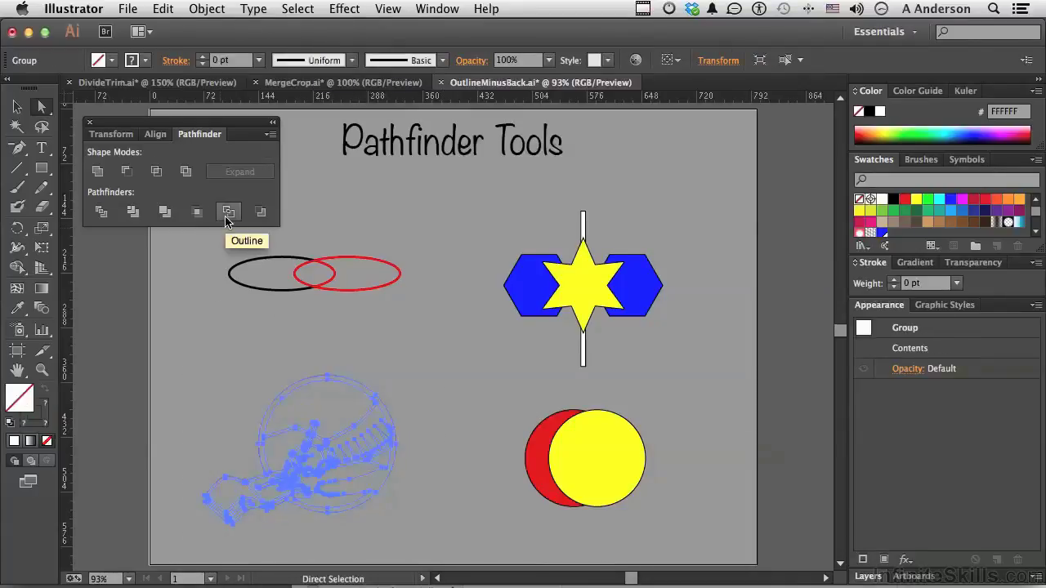
pyautogui.click(894, 280)
pyautogui.click(894, 280)
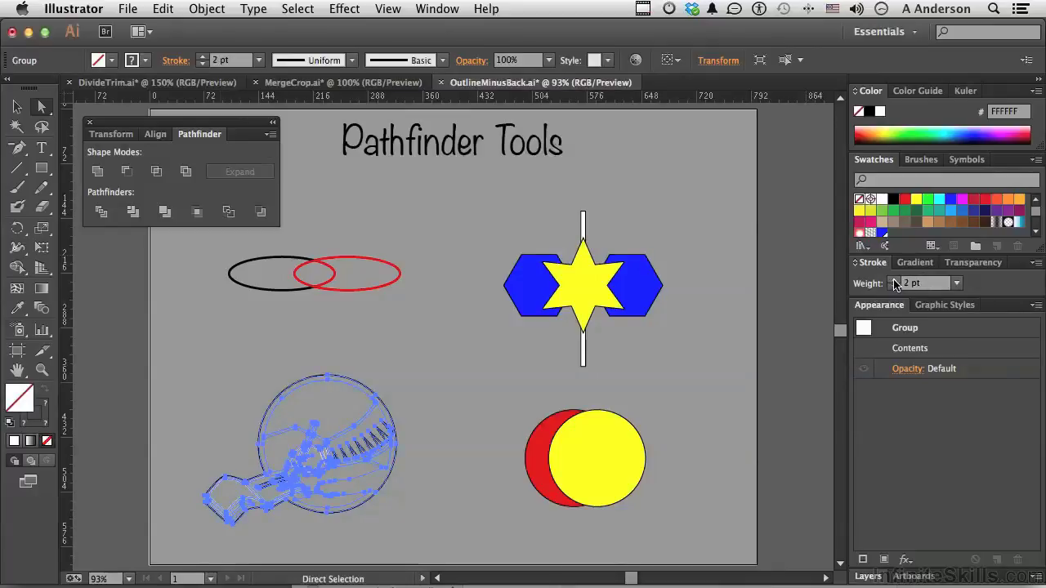
pyautogui.click(434, 427)
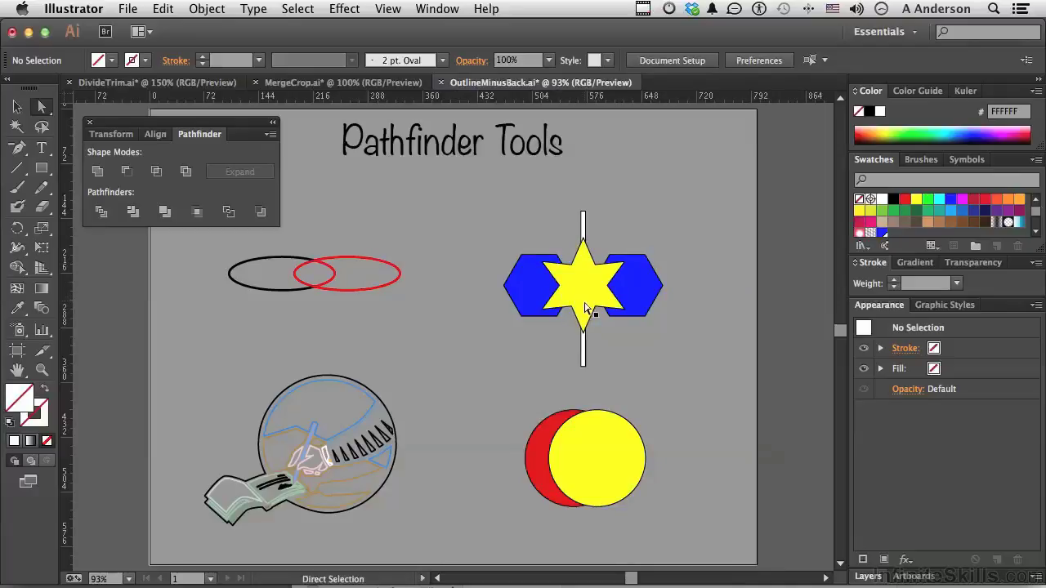
# Subtract the blue hexagons and thin white bar from the yellow star in front with the Minus Back pathfinder.
pyautogui.click(544, 304)
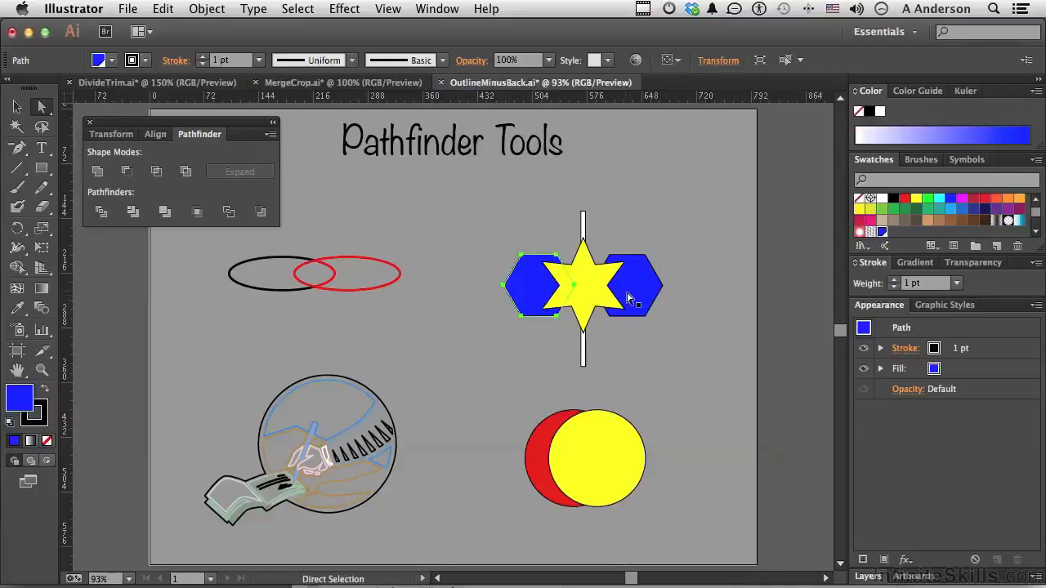
pyautogui.click(584, 235)
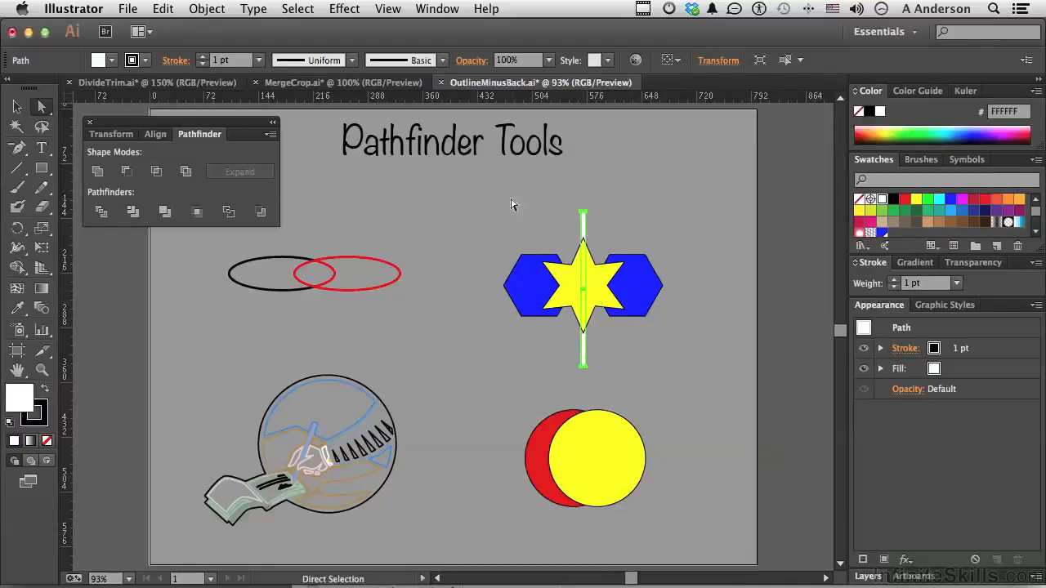
pyautogui.moveTo(481, 190); pyautogui.dragTo(715, 385)
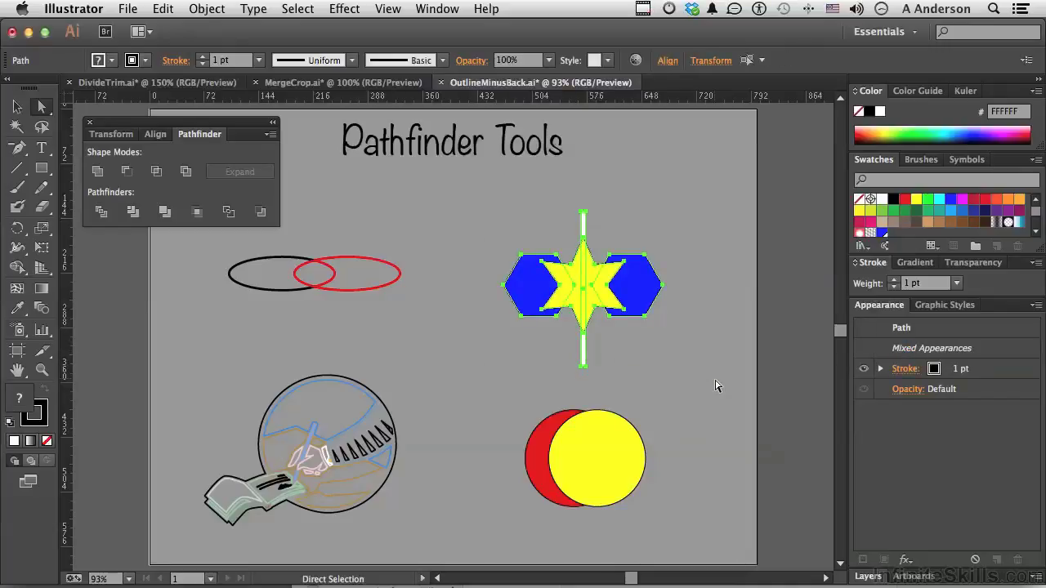
pyautogui.click(261, 214)
pyautogui.click(494, 318)
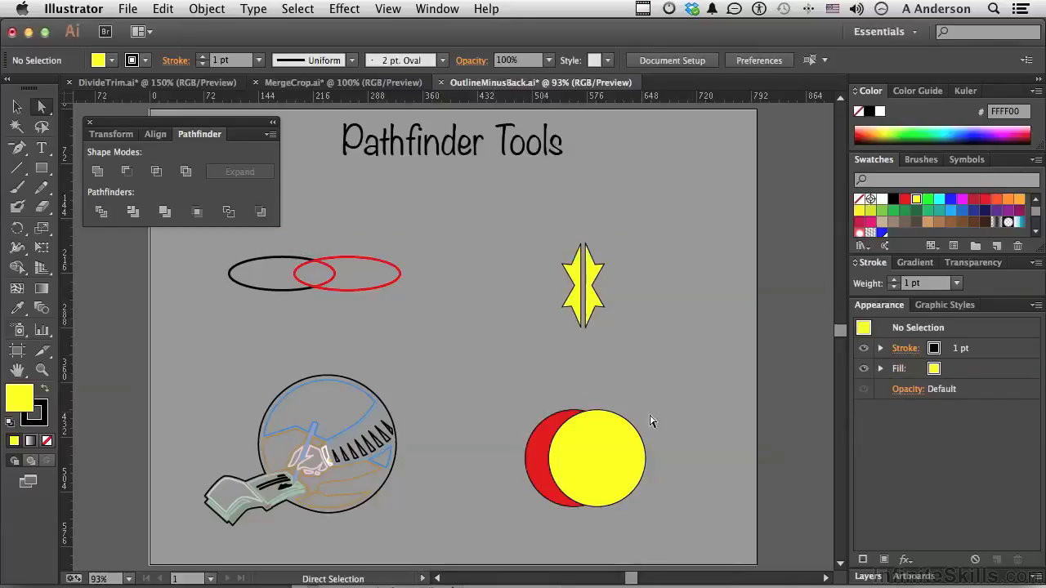
# Cut the yellow circle into a crescent by subtracting the red circle behind it with the Minus Back pathfinder.
pyautogui.click(616, 475)
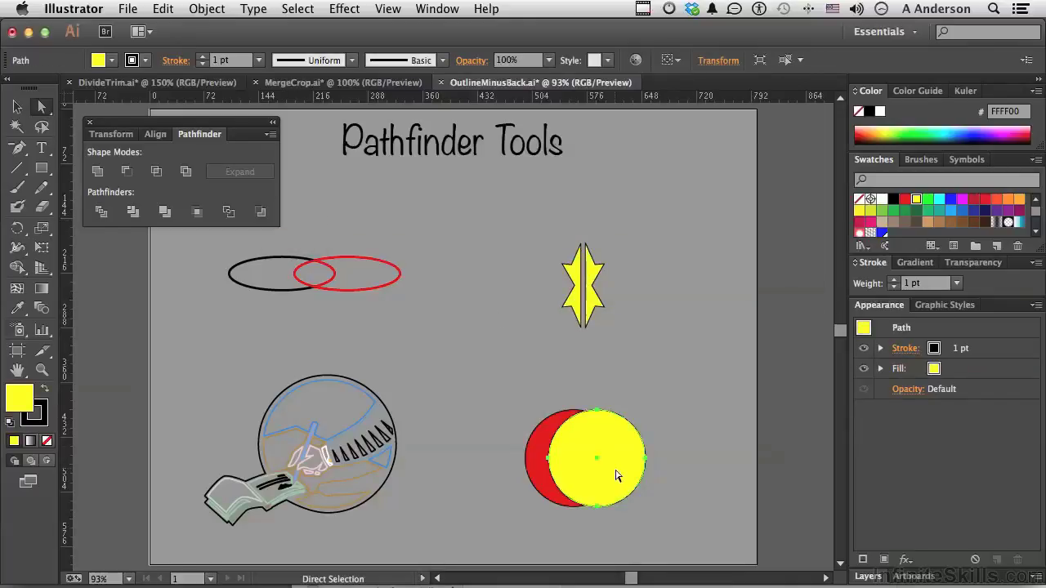
pyautogui.click(542, 475)
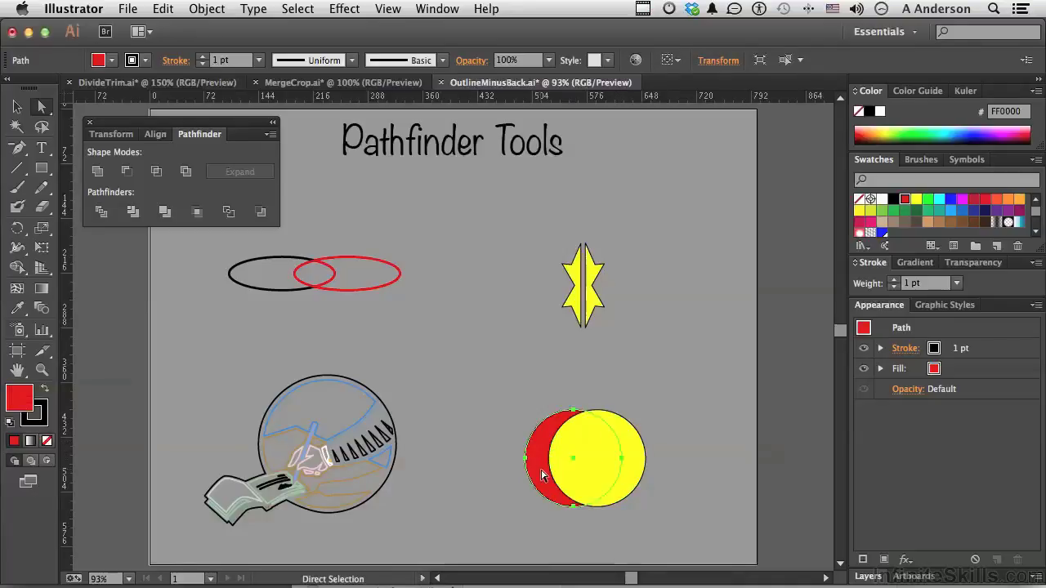
pyautogui.moveTo(484, 384); pyautogui.dragTo(695, 527)
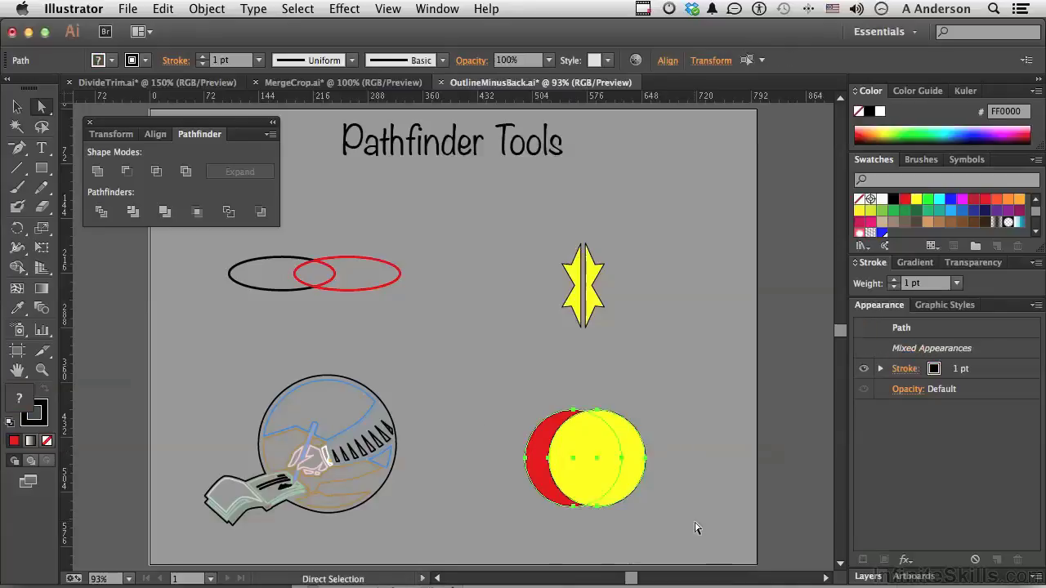
pyautogui.click(261, 213)
pyautogui.click(512, 491)
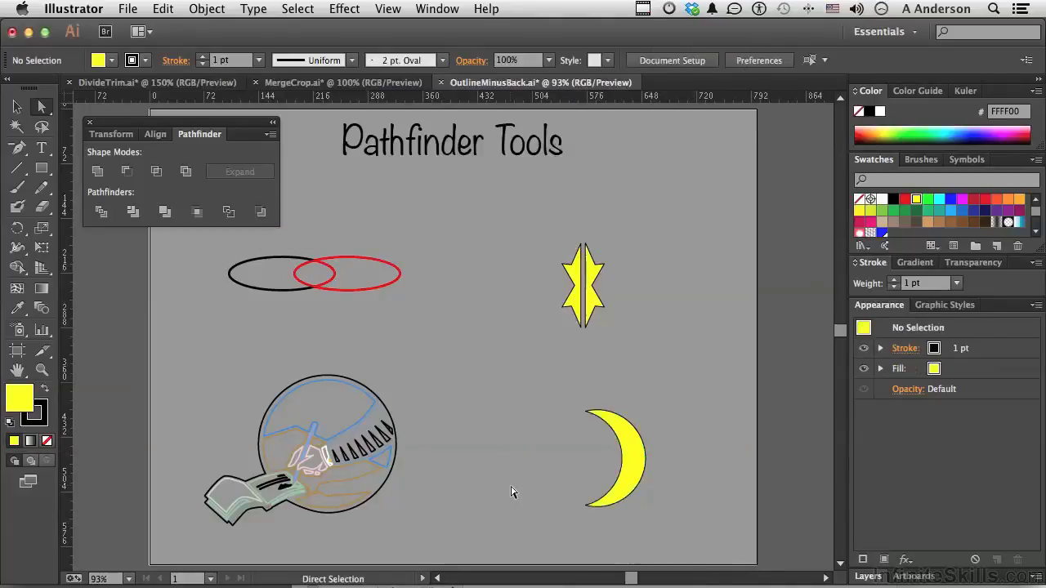